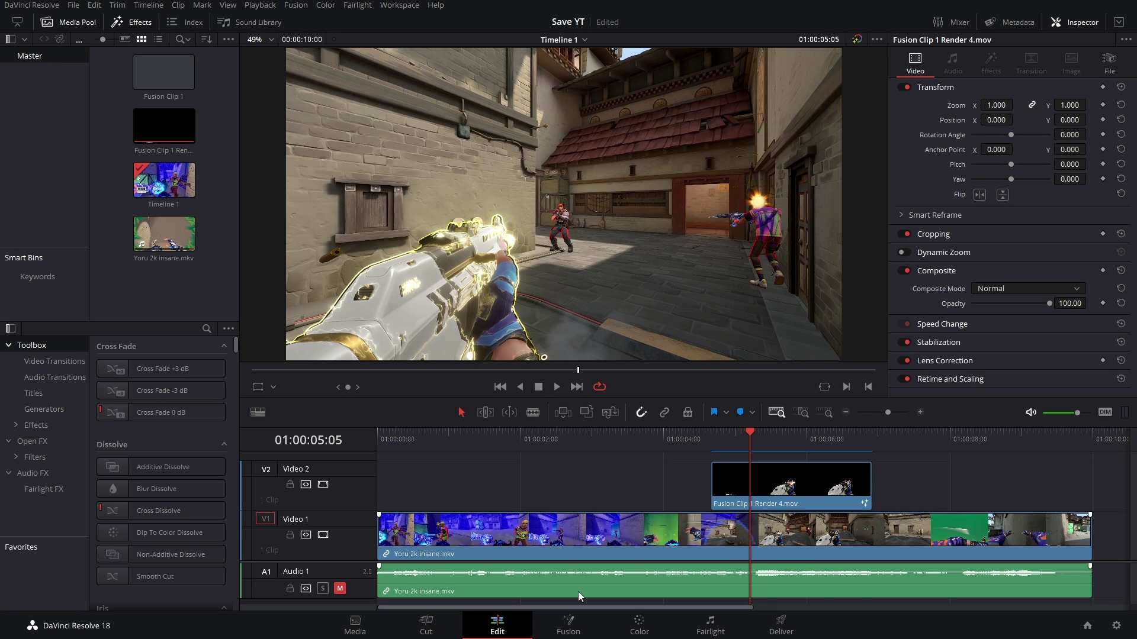
Step: Switch to the Fusion page, select the effect nodes from ErodeDilate1_1 through Merge2_1 and FastNoise1_1, and start saving their settings as a file
click(579, 626)
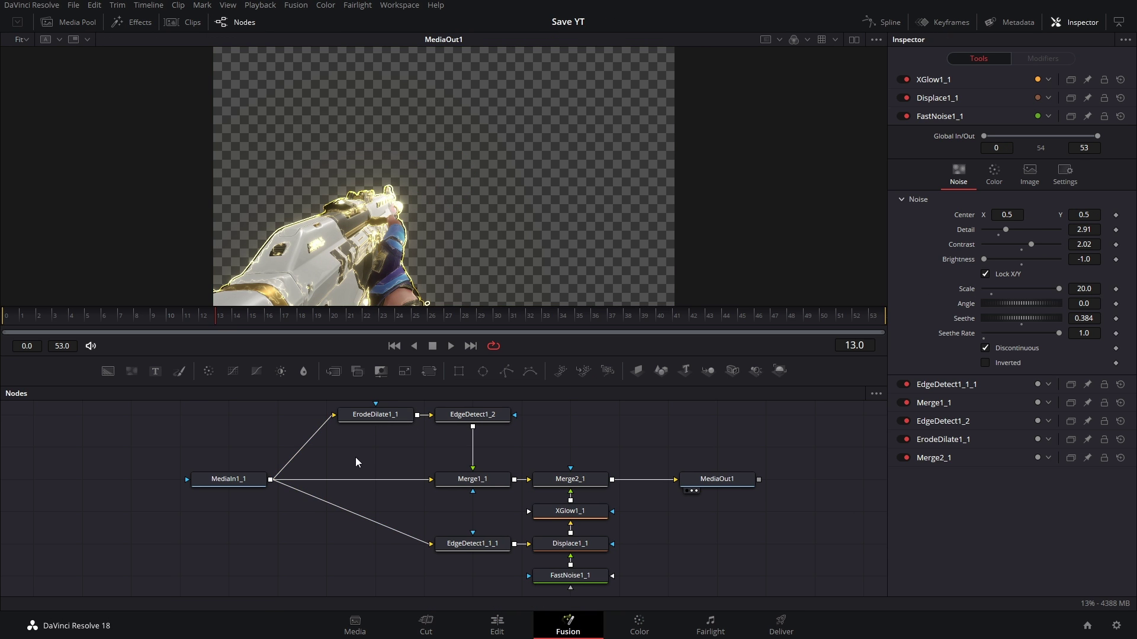
drag(325, 414, 585, 590)
click(561, 483)
right_click(560, 483)
mouse_move(580, 459)
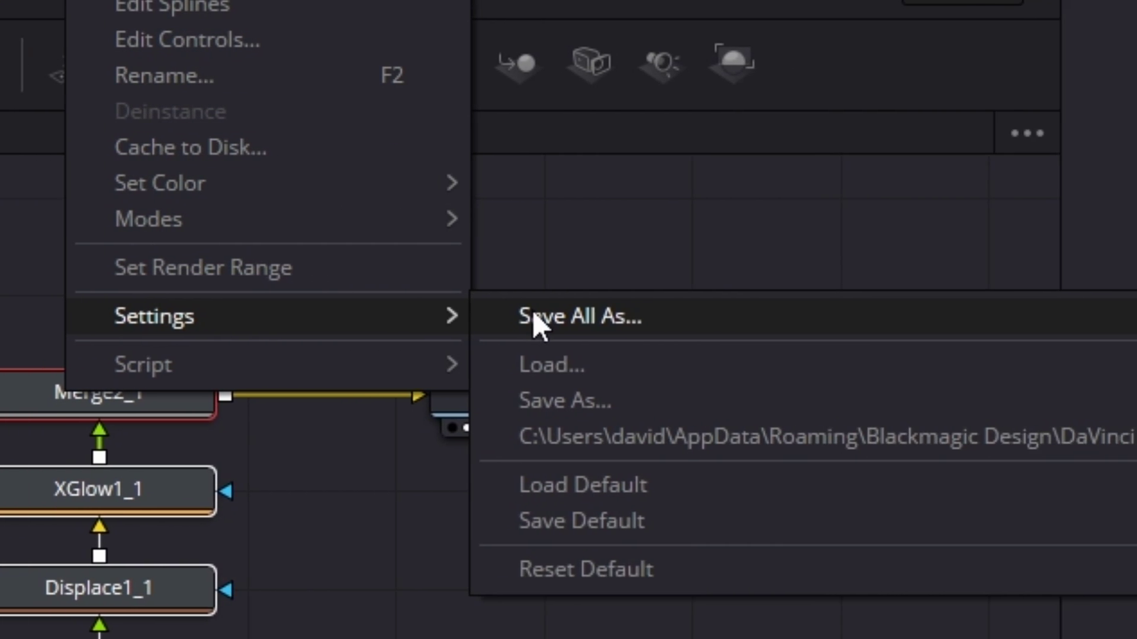
click(532, 311)
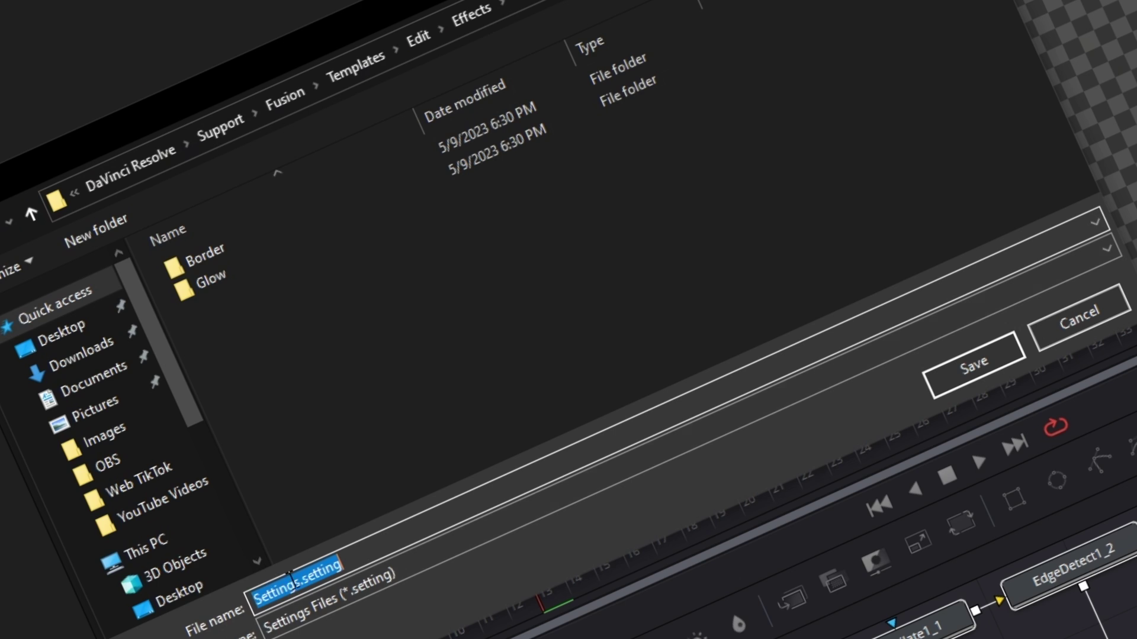
click(290, 579)
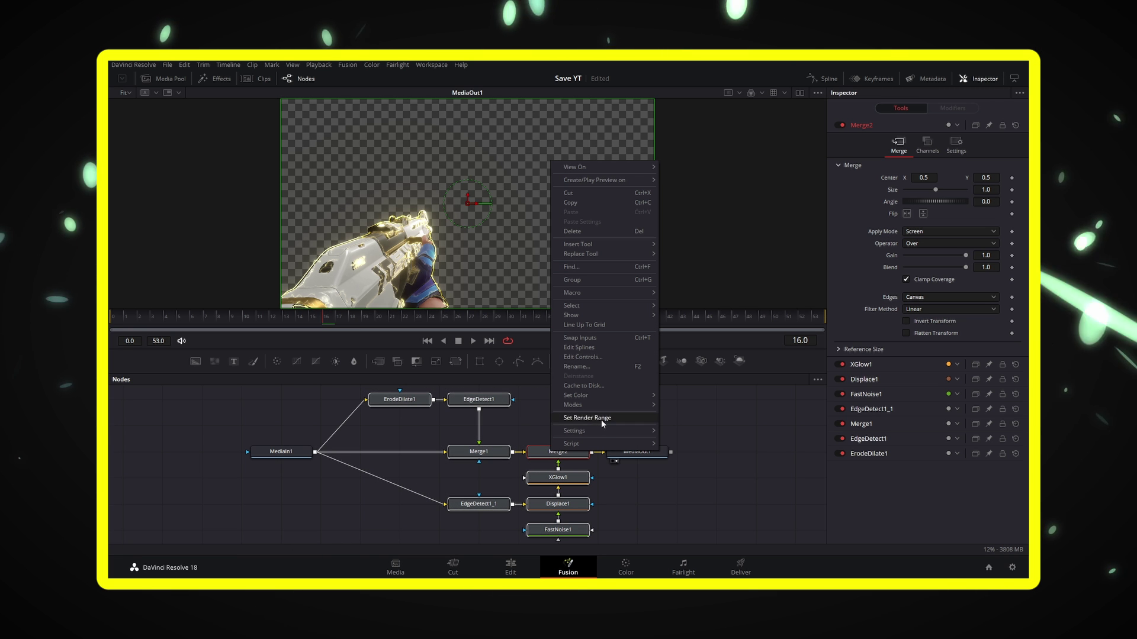
Step: Start saving the selected nodes' settings file and browse to the Fusion > Templates > Edit folder as its location
mouse_move(601, 431)
click(691, 432)
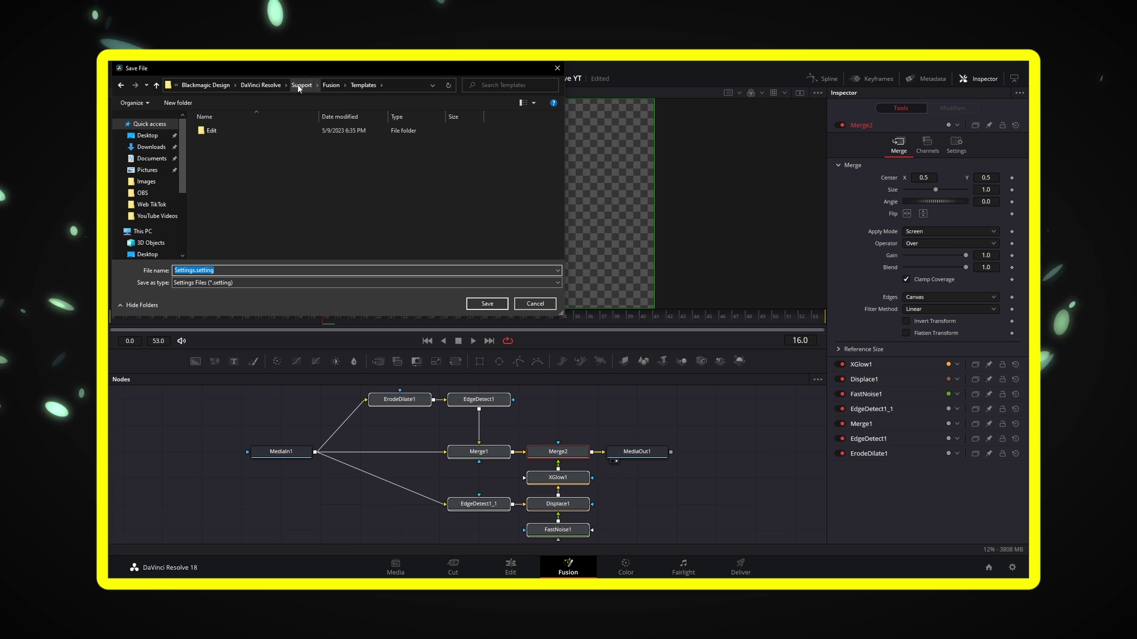
click(331, 85)
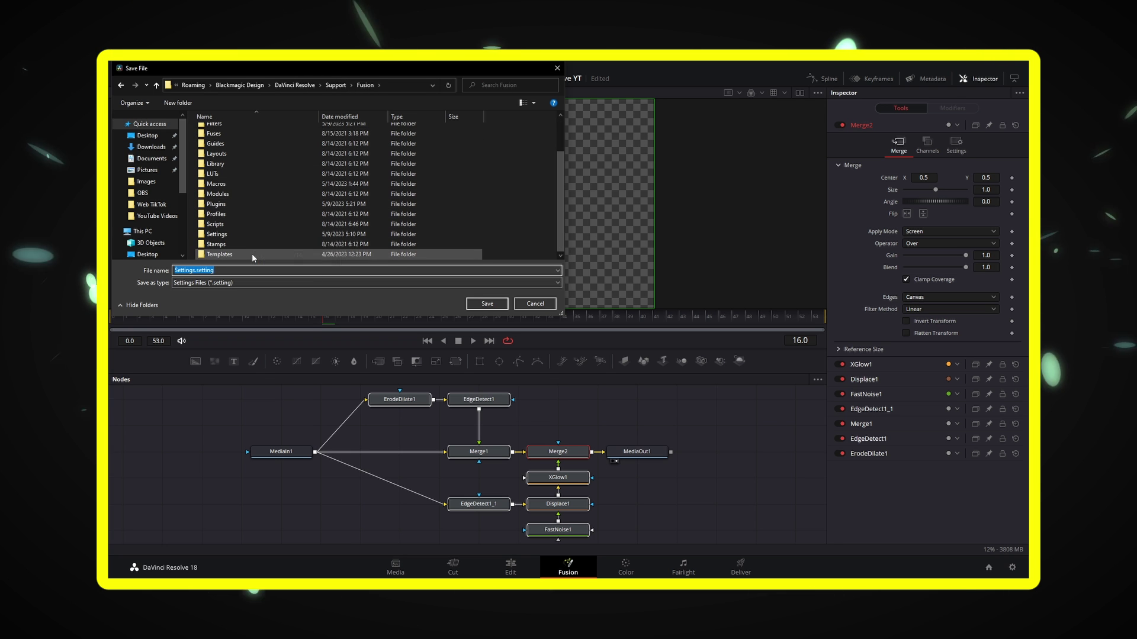
double_click(233, 255)
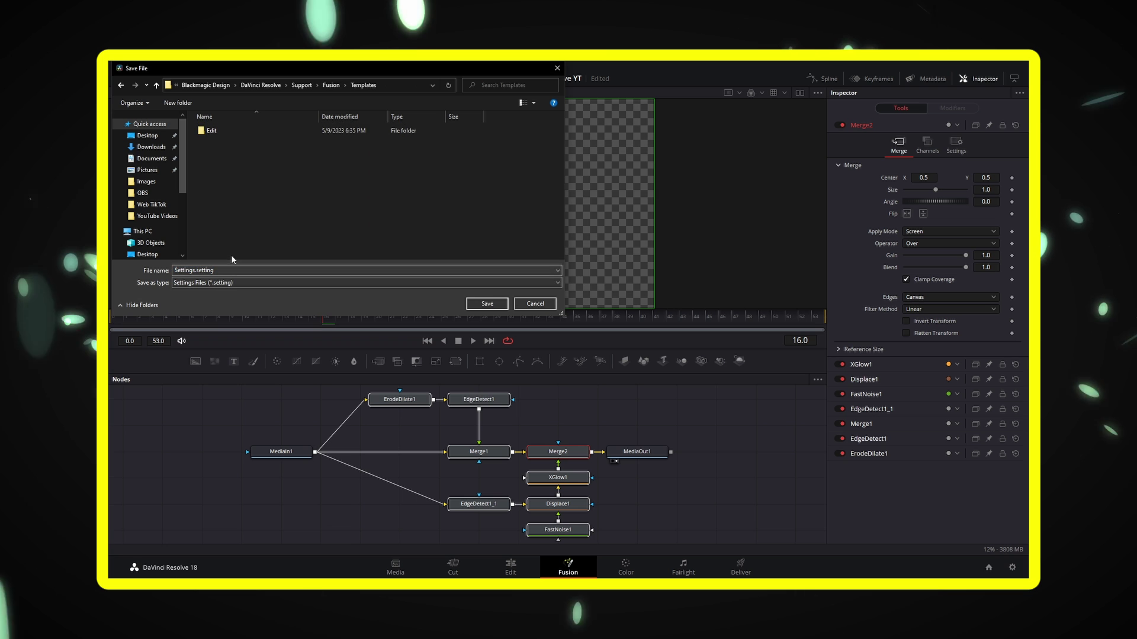
right_click(240, 158)
click(424, 209)
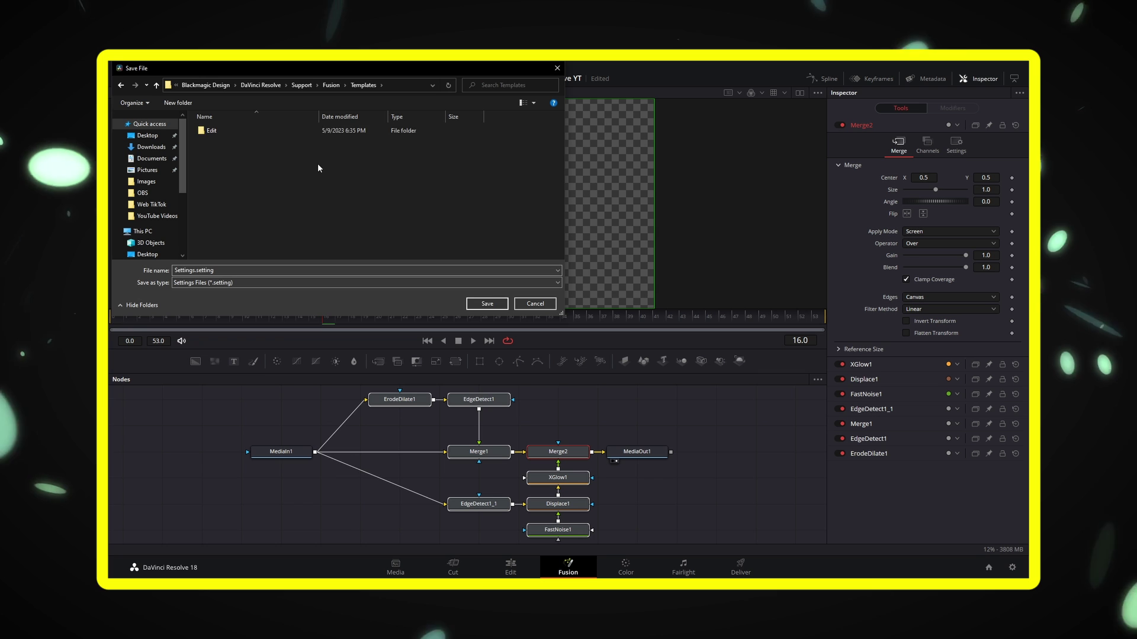
double_click(212, 130)
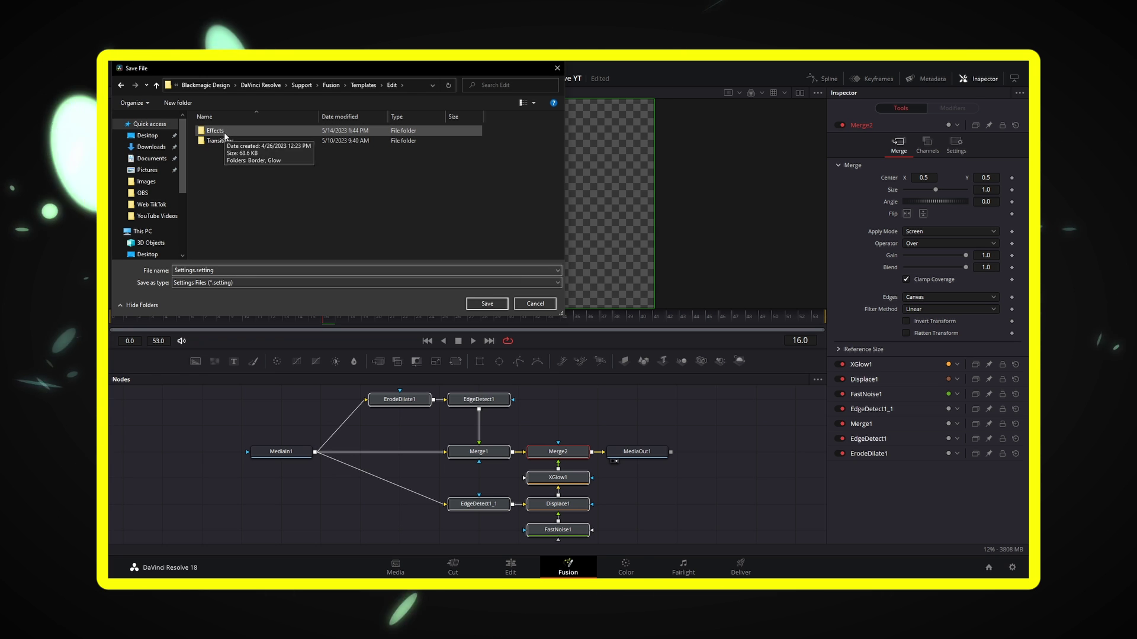
drag(449, 70, 648, 118)
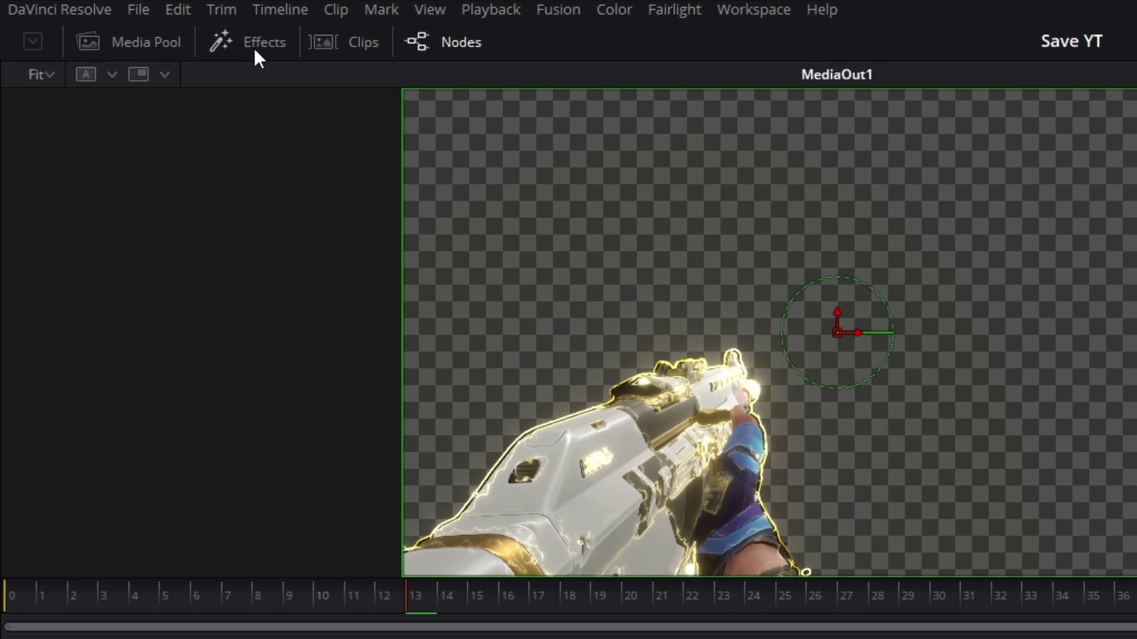
Step: Show the effects library and list the Effects category of its Edit templates
click(255, 52)
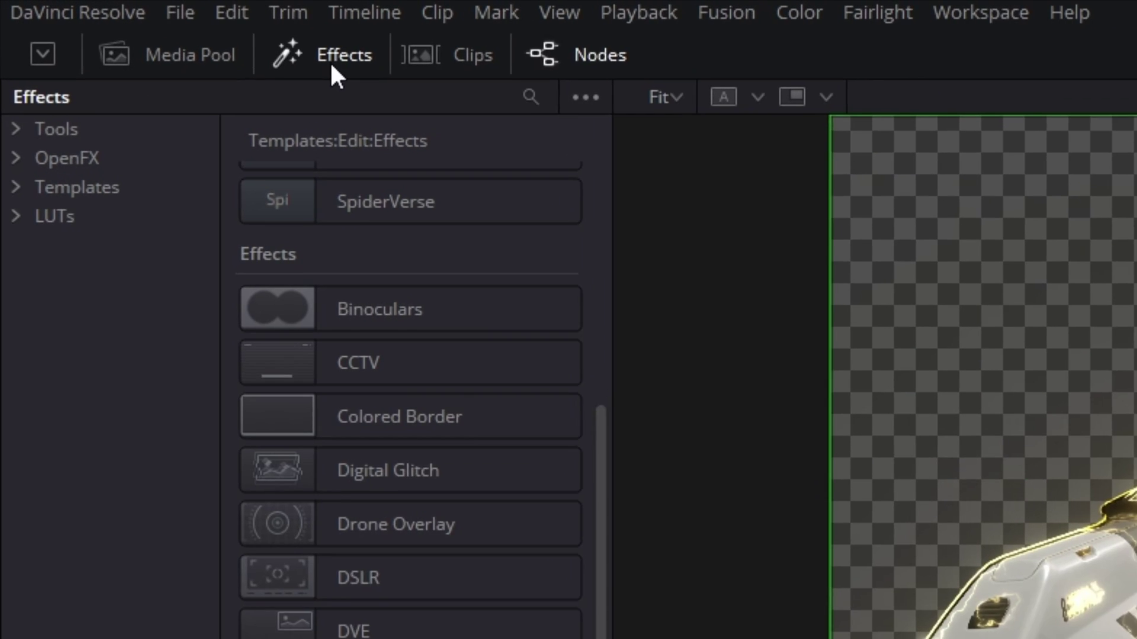
click(18, 200)
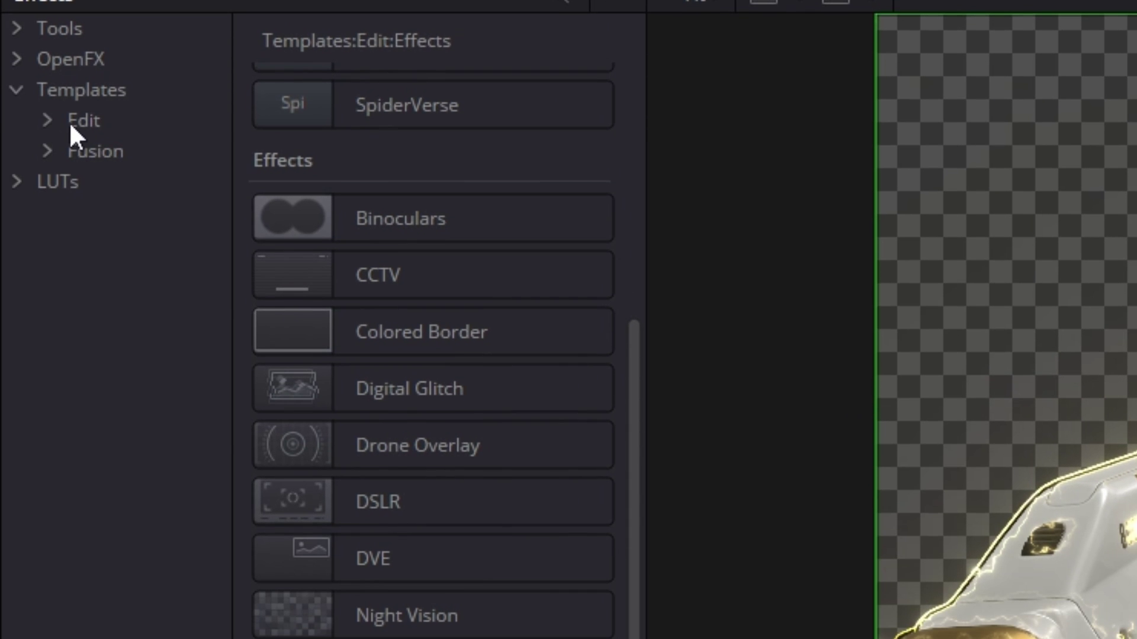
click(74, 121)
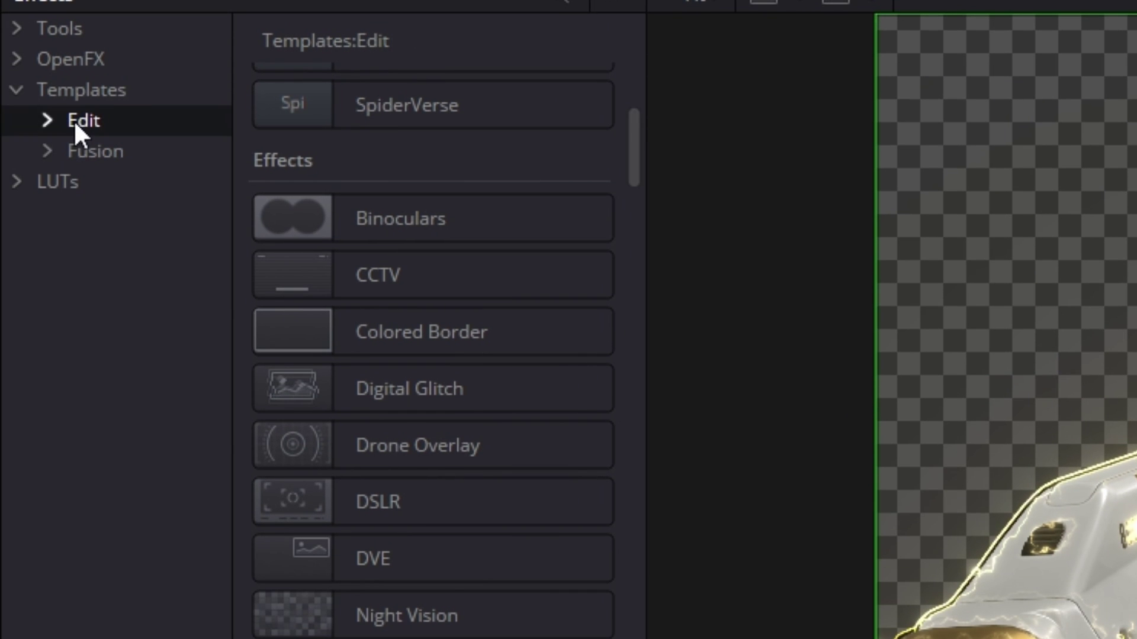
click(48, 119)
click(118, 150)
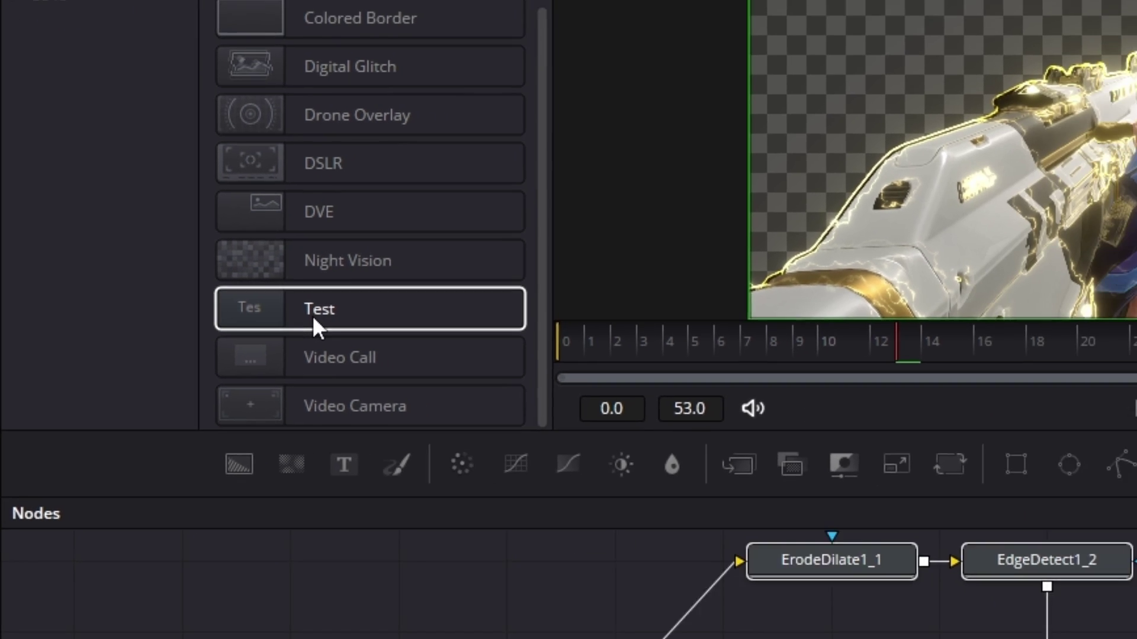
Step: Add the Test effect template to the node graph and position its nodes above the existing ones
drag(366, 322, 582, 400)
drag(337, 354, 611, 525)
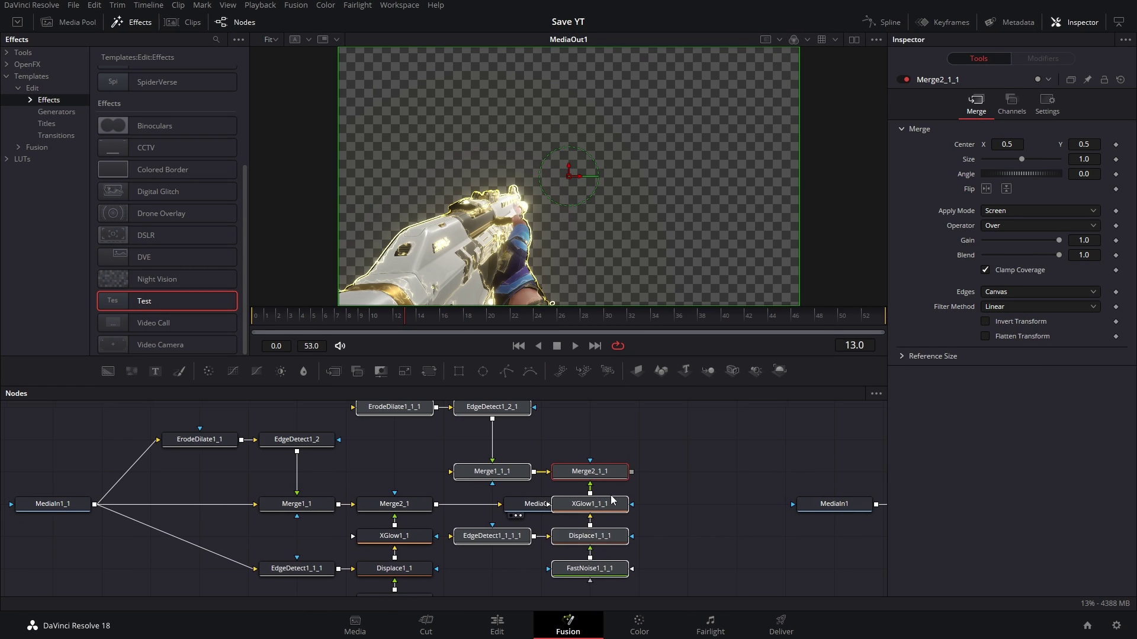
drag(600, 571, 559, 475)
drag(558, 530, 592, 529)
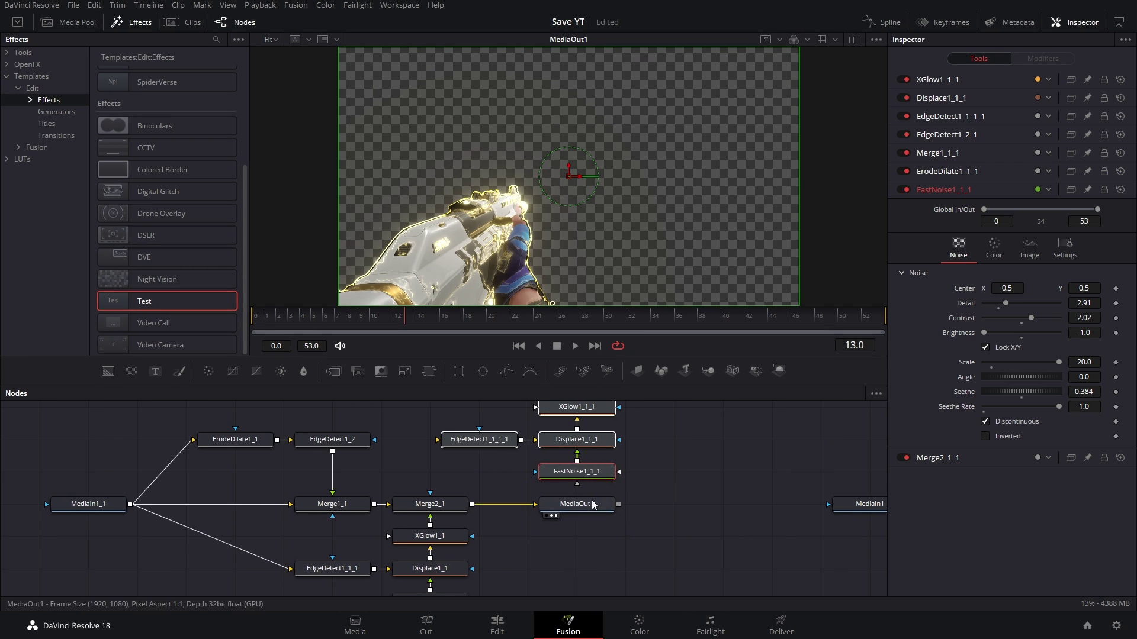
drag(649, 471, 634, 549)
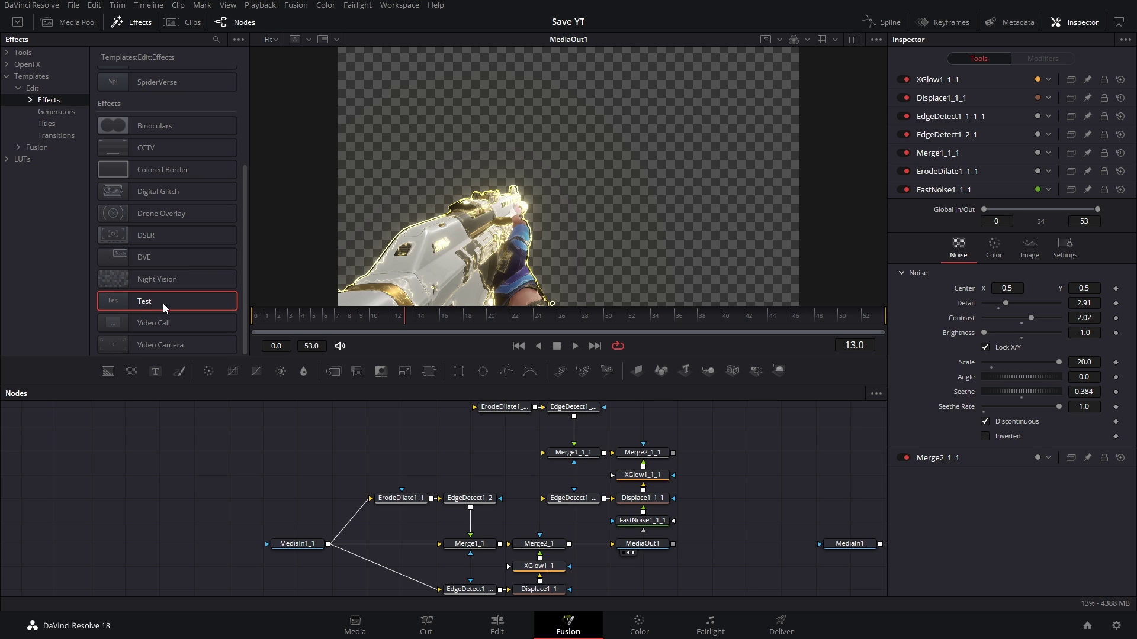
Step: Delete all the nodes inserted by the Test template from the node graph
drag(453, 403, 688, 482)
key(Delete)
drag(564, 491, 682, 480)
key(Delete)
Step: Examine the parameters of the Merge, Edge Detect, Erode/Dilate, XGlow, Displace and Fast Noise nodes one by one
scroll(682, 480, up, 2)
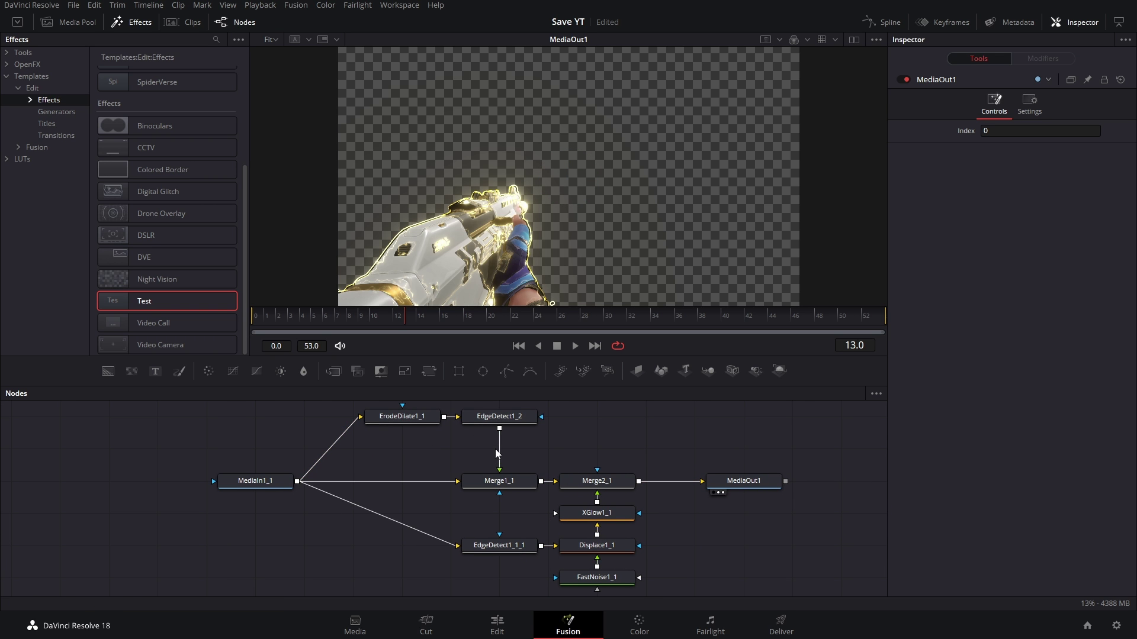
click(497, 483)
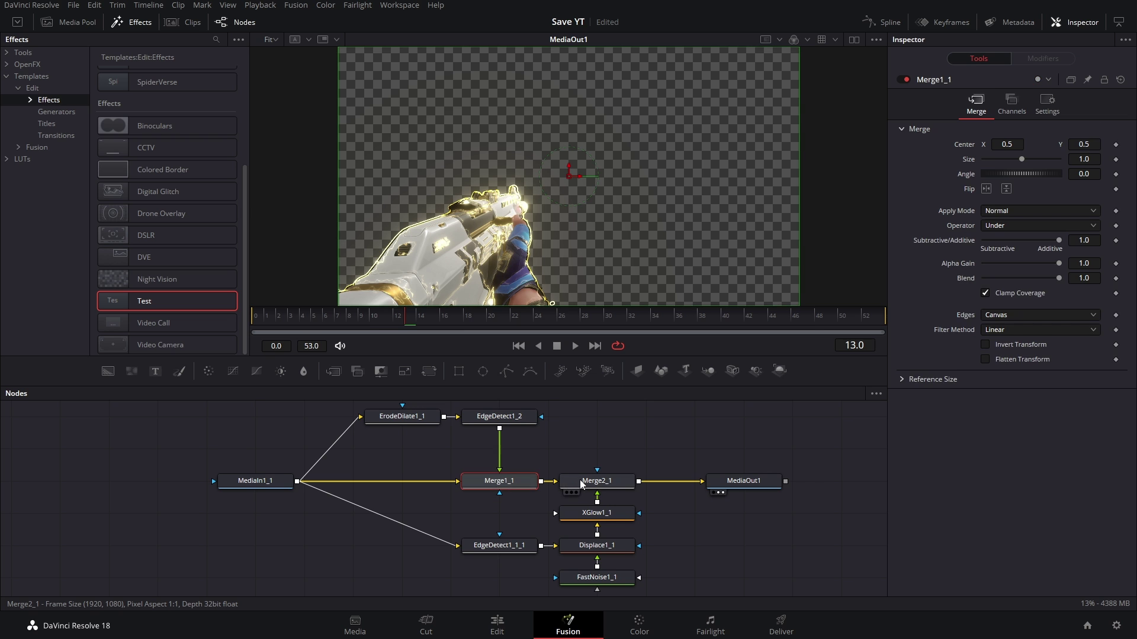
click(581, 480)
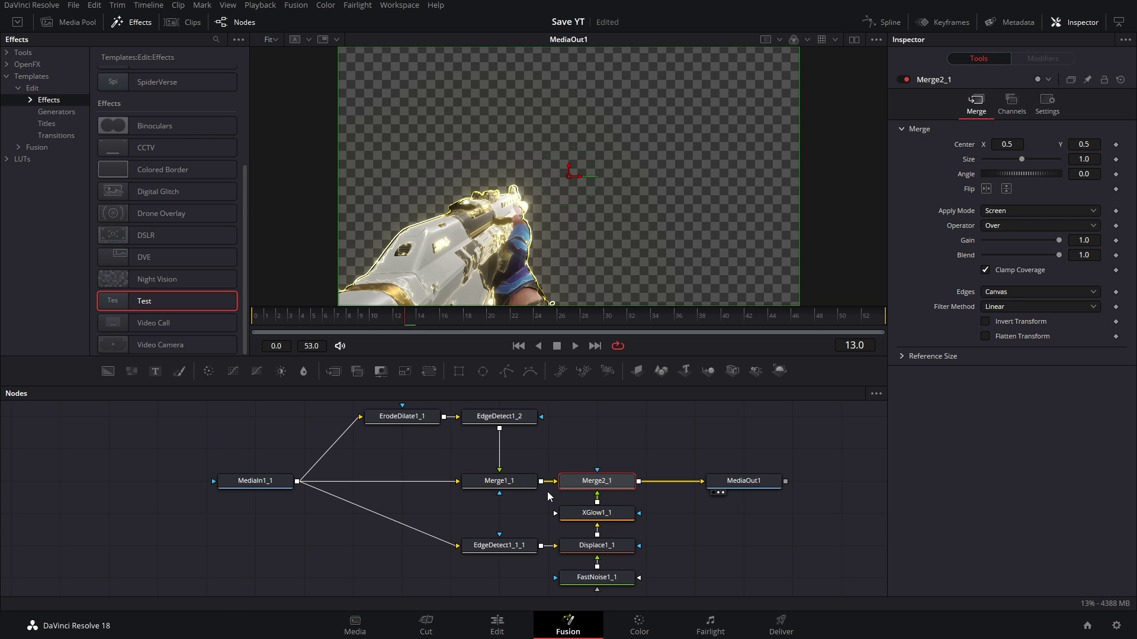
click(499, 417)
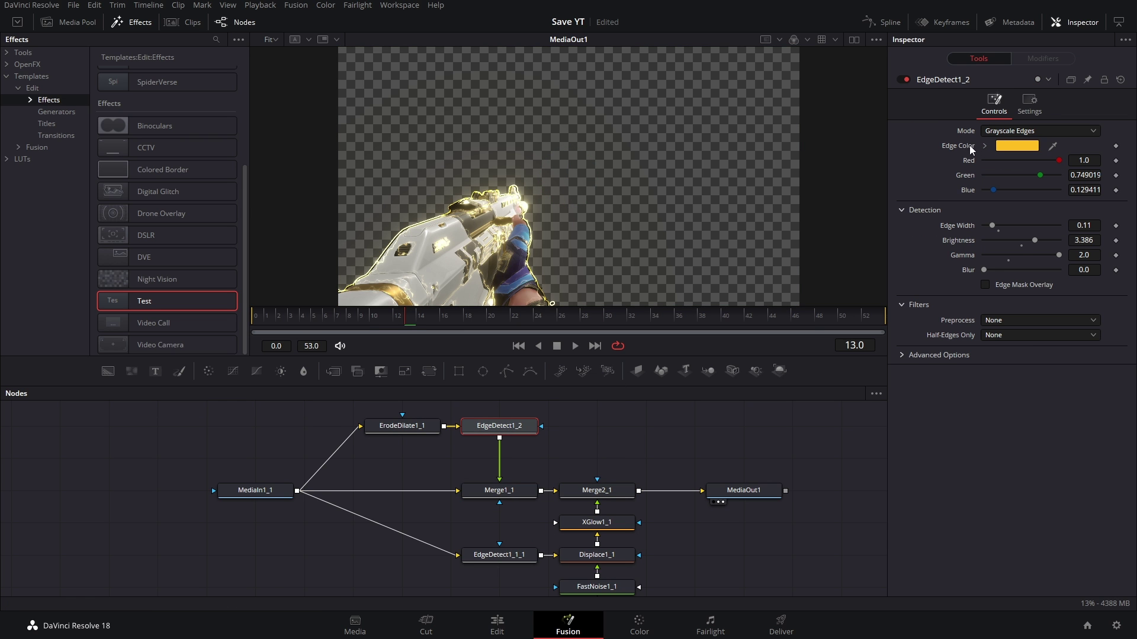
click(499, 555)
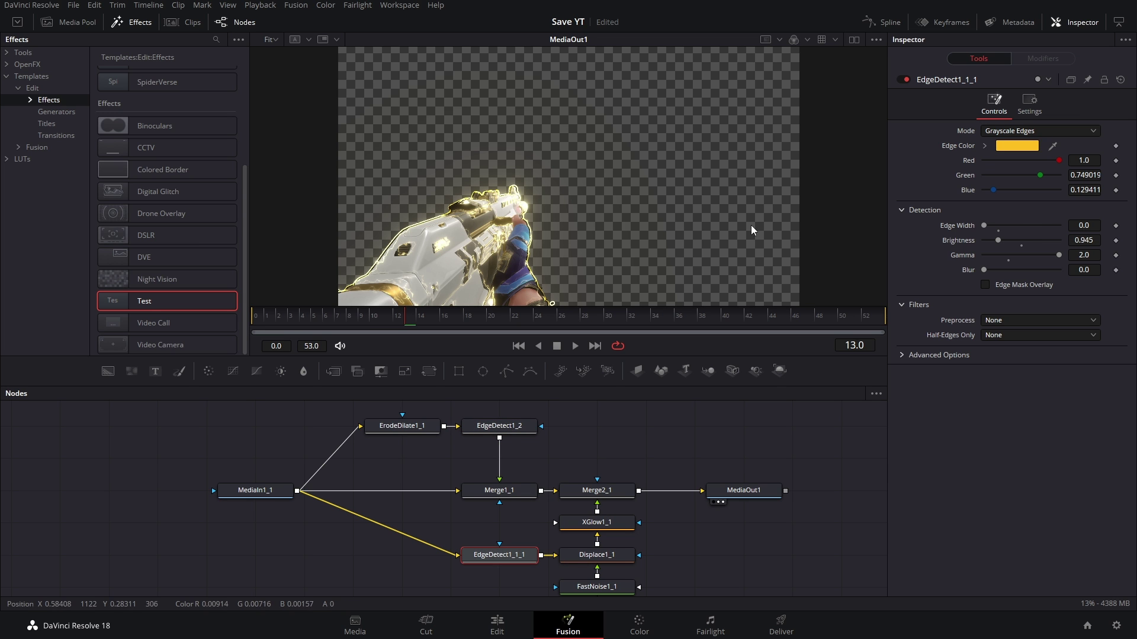
click(410, 427)
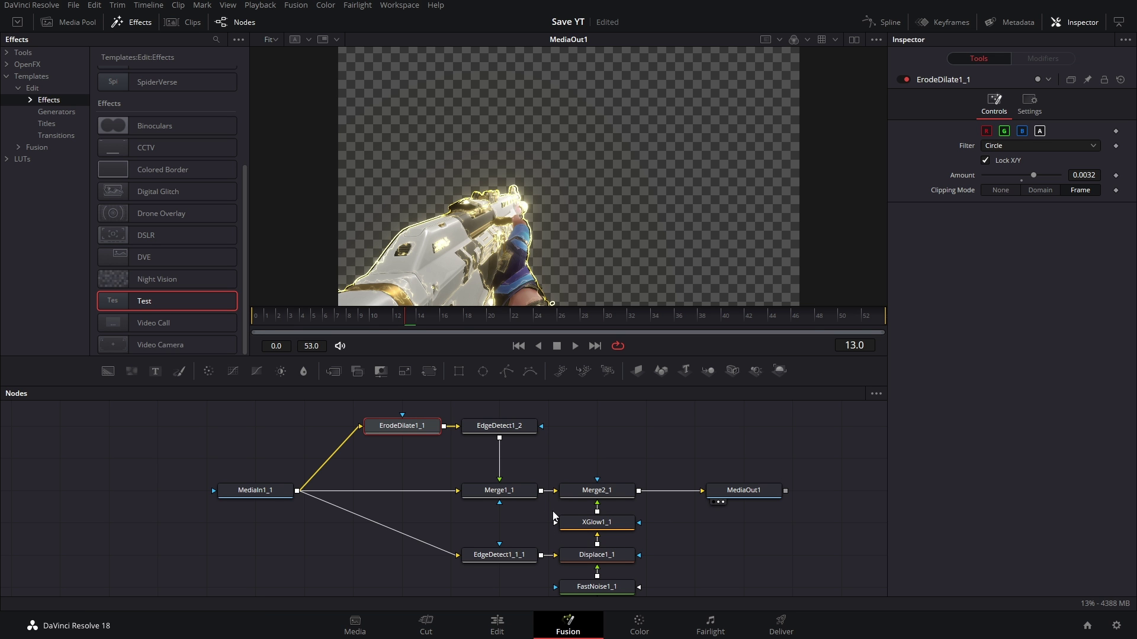
click(597, 555)
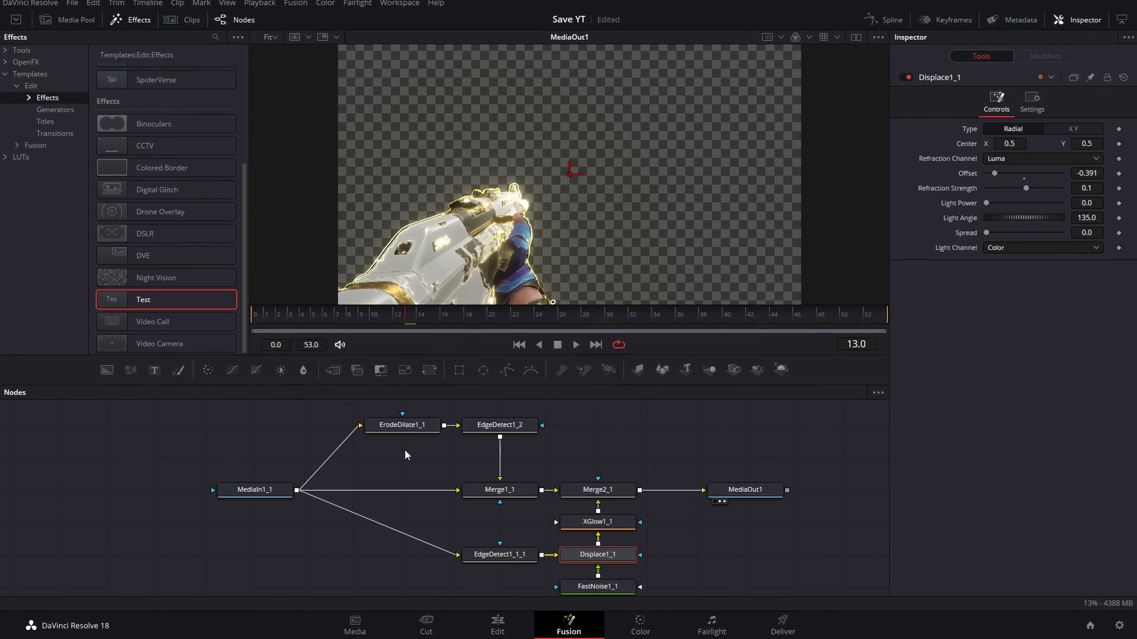
click(504, 418)
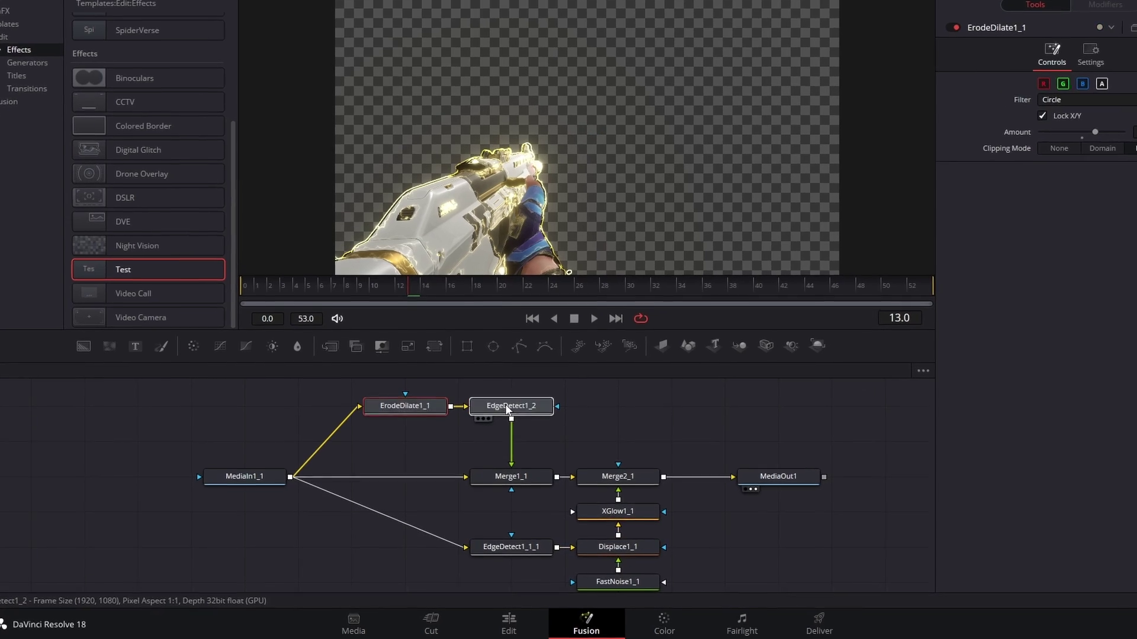
click(504, 485)
click(509, 552)
click(640, 463)
click(638, 502)
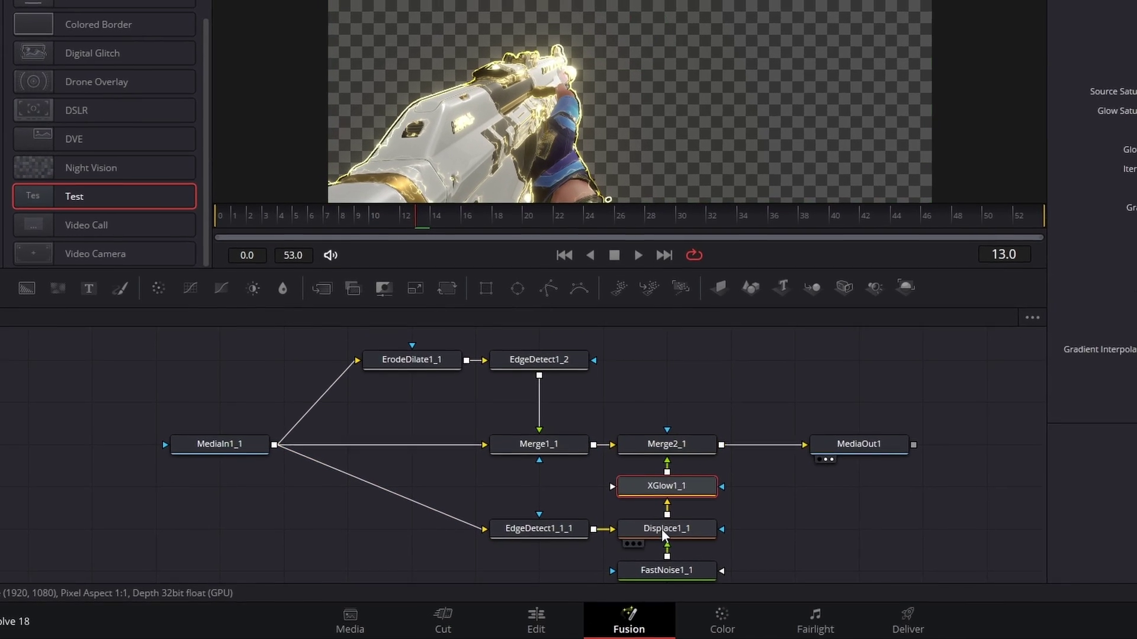
click(635, 540)
click(643, 577)
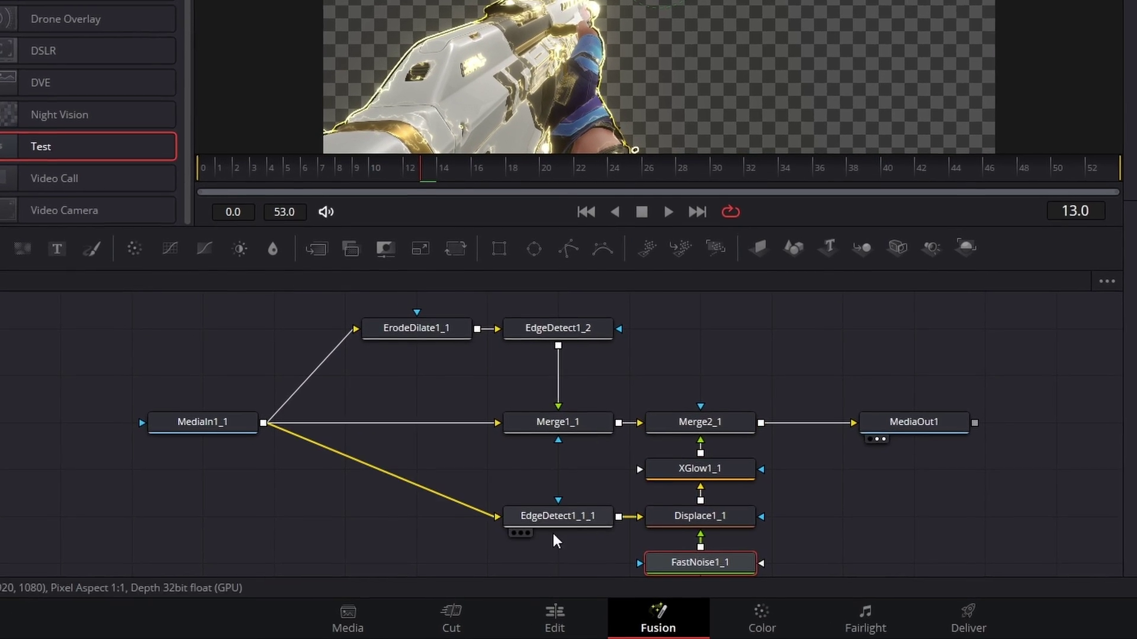
click(557, 521)
click(687, 516)
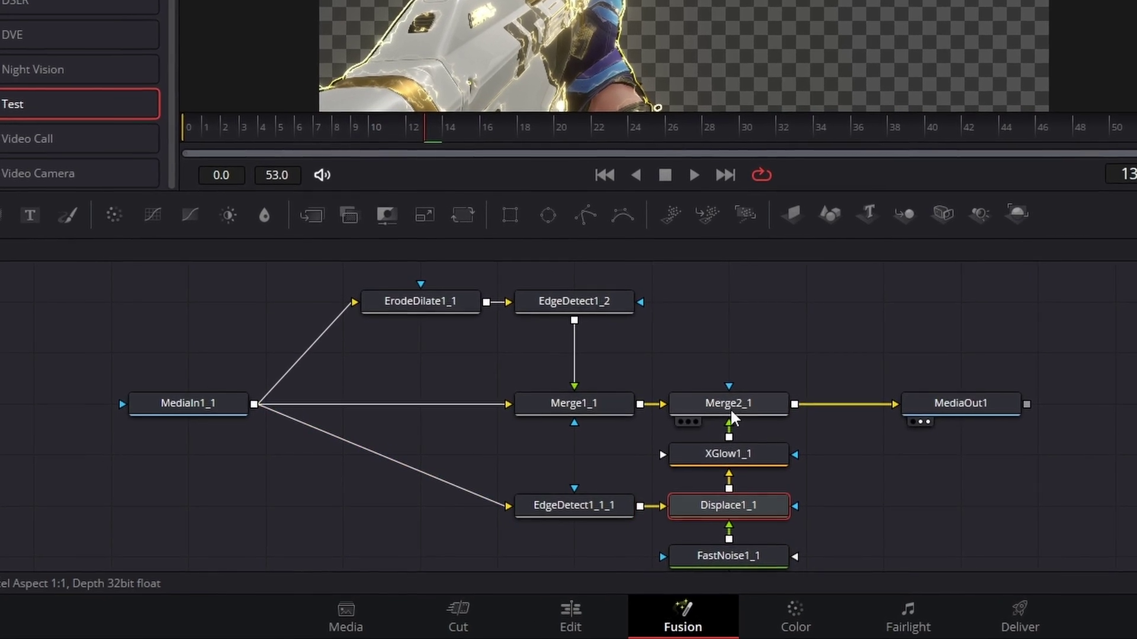
click(713, 425)
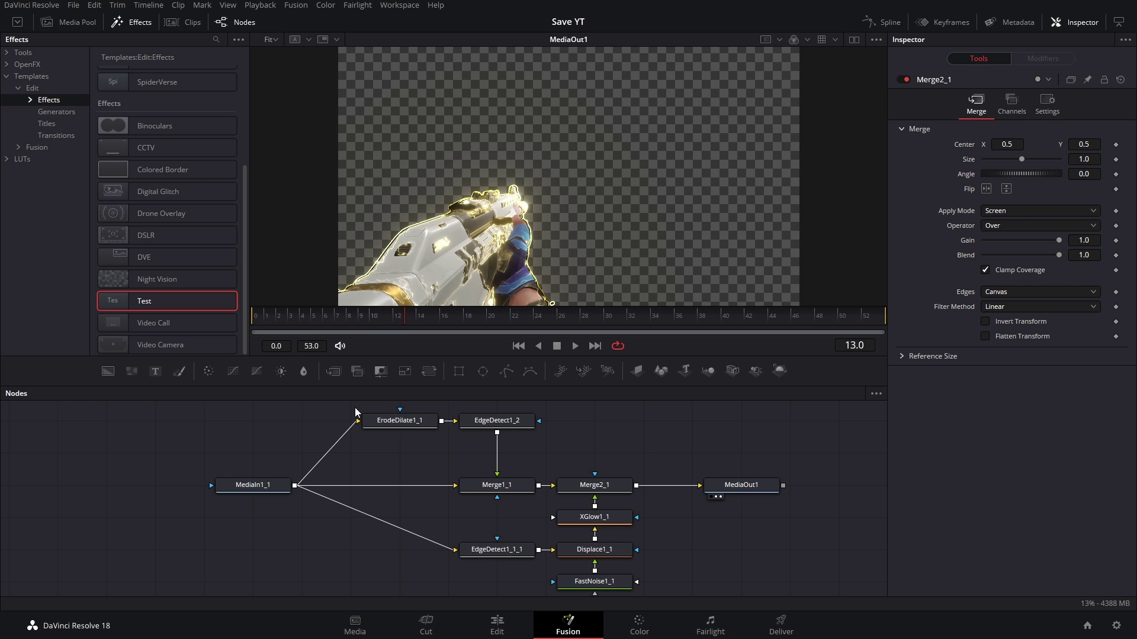
Step: Select all effect nodes between the media input and media output and create a macro from them
drag(355, 408, 618, 591)
right_click(585, 487)
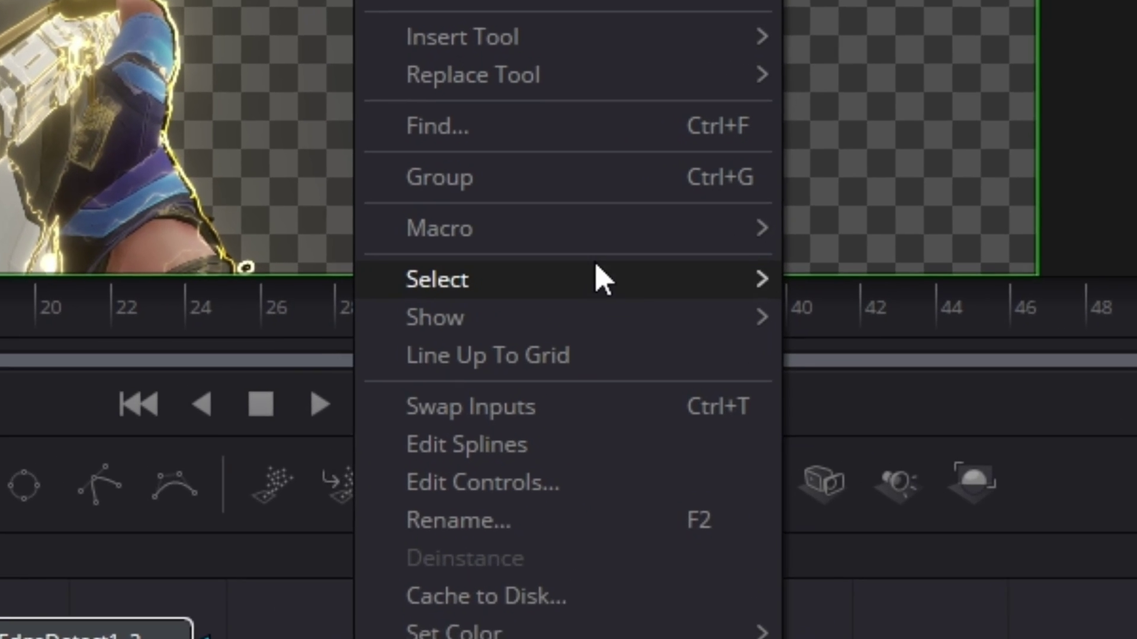
mouse_move(671, 293)
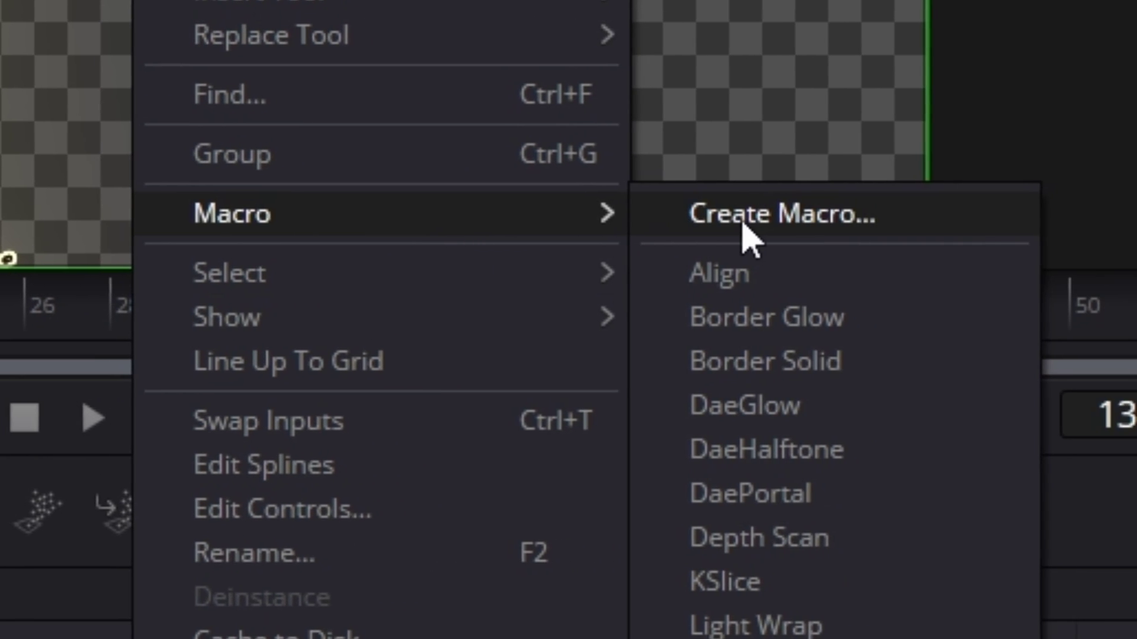
click(921, 231)
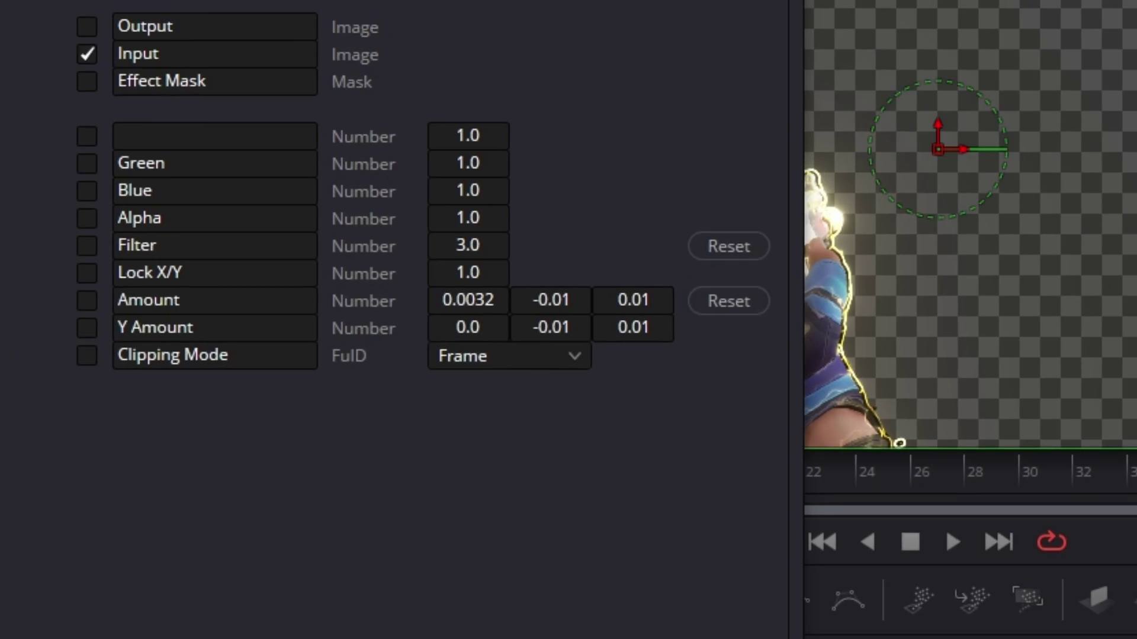
Step: Look through the macro's node parameters, including Merge1_1, and collapse the parameter list of every node
scroll(166, 399, down, 3)
scroll(166, 400, down, 6)
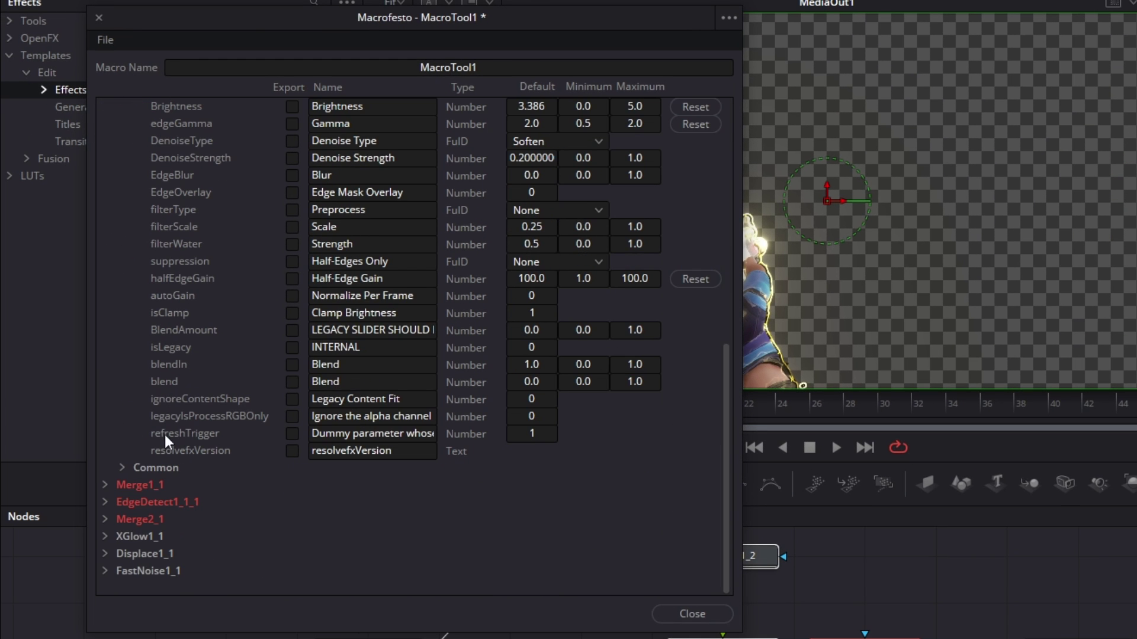
click(112, 485)
scroll(142, 489, down, 10)
scroll(169, 429, up, 6)
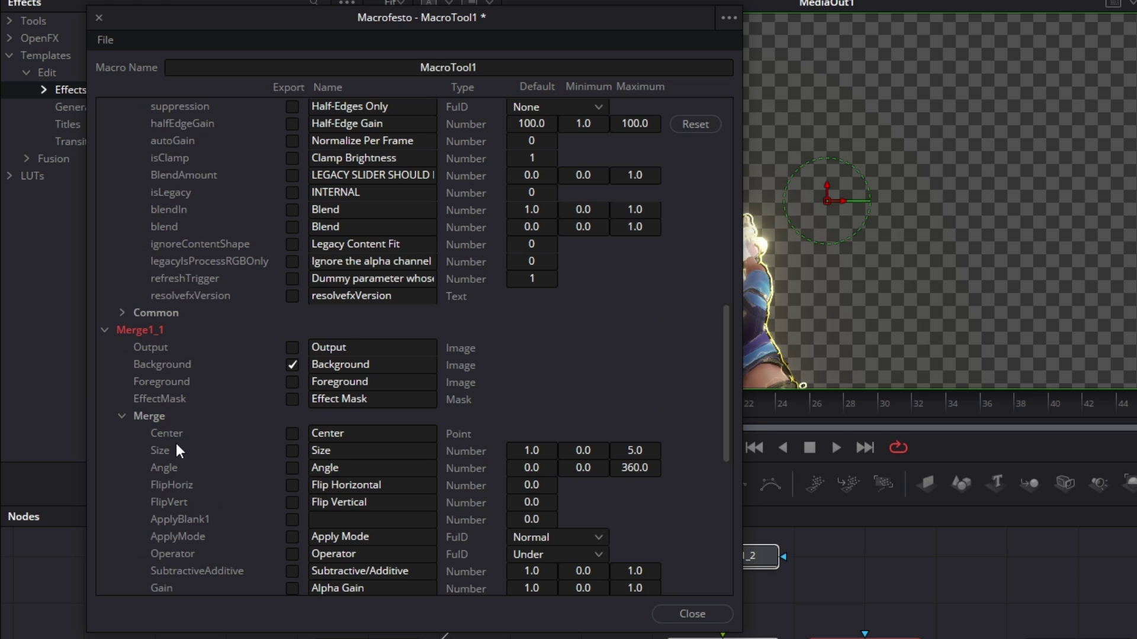
click(104, 329)
scroll(102, 325, up, 6)
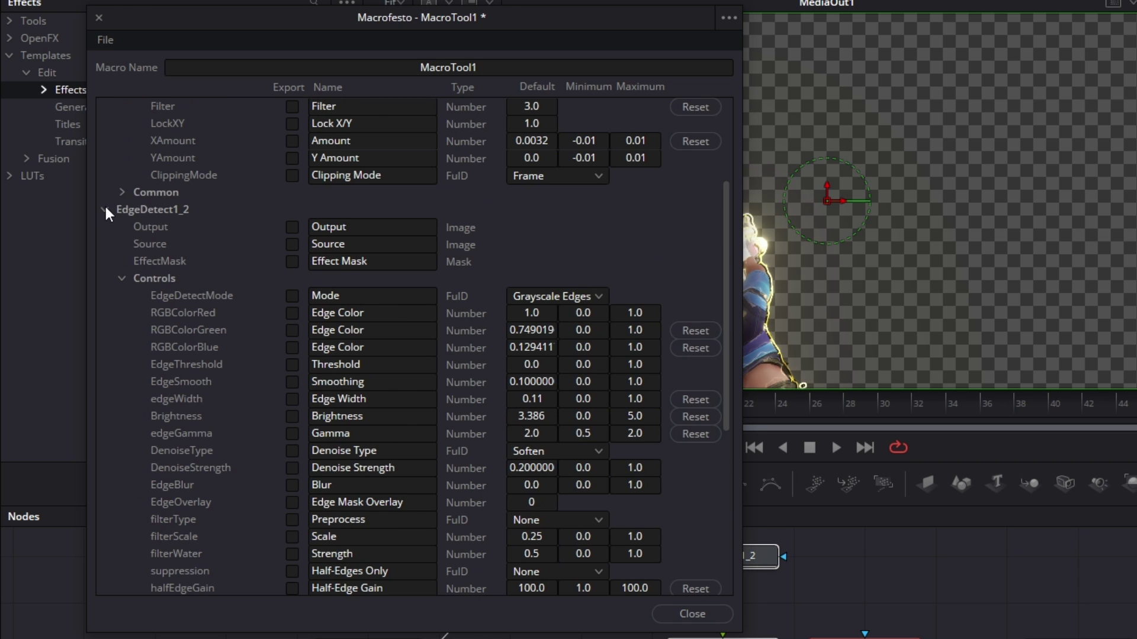
click(105, 207)
click(105, 106)
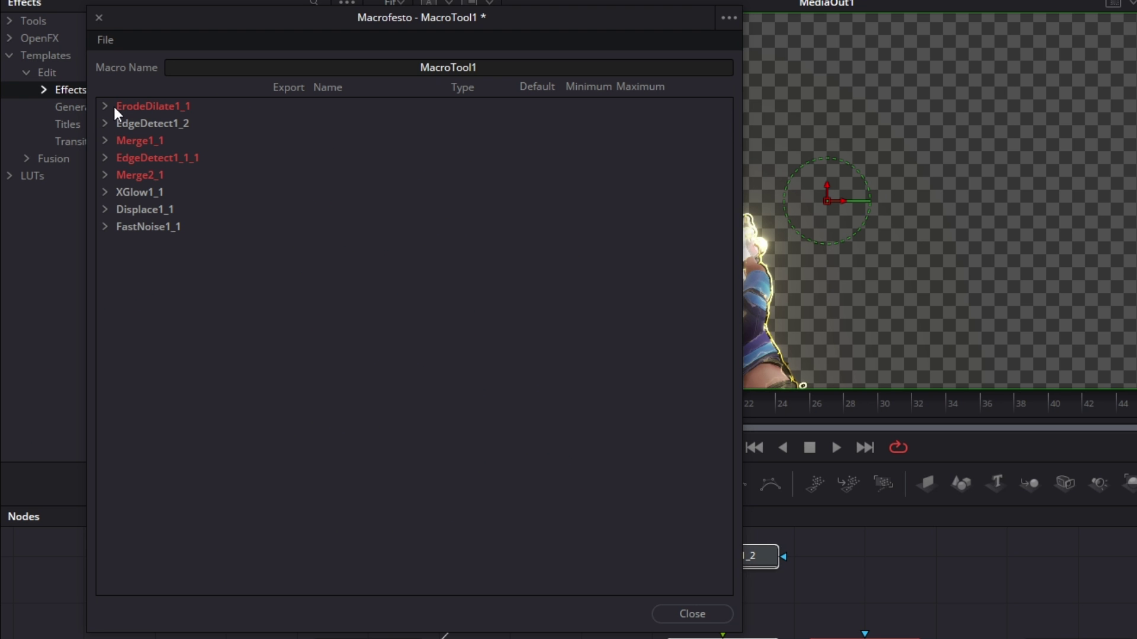
Step: Mark the XAmount parameter of ErodeDilate1_1 for export in the macro and rename it Erode/Dilate
click(106, 106)
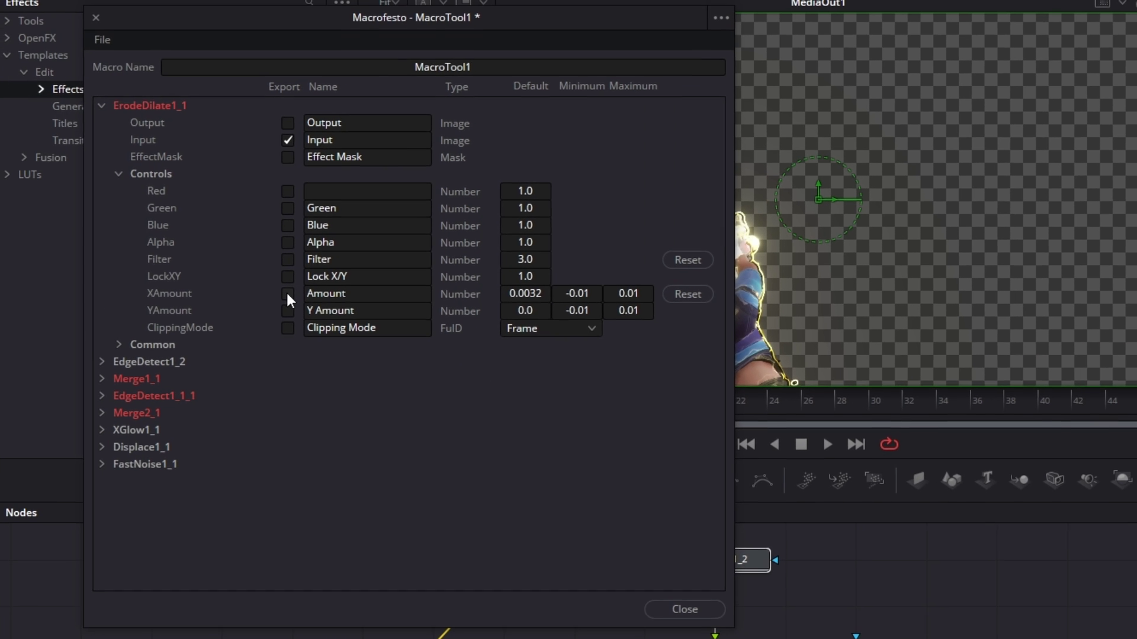
click(288, 293)
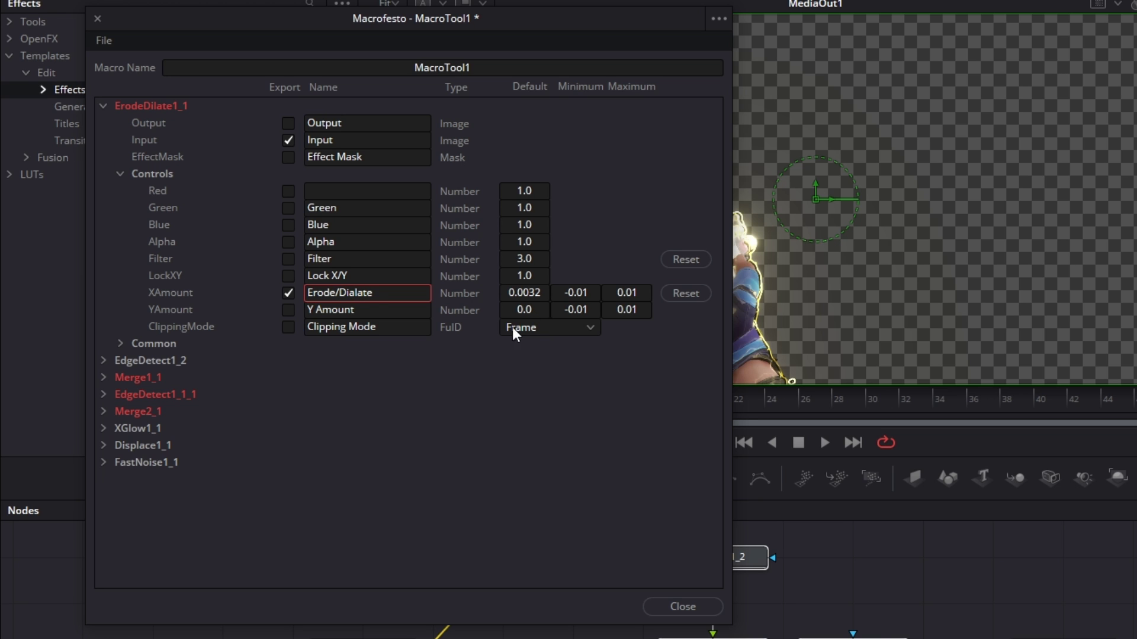
key(BackSpace)
key(BackSpace)
key(BackSpace)
key(BackSpace)
key(BackSpace)
key(BackSpace)
text(ilate)
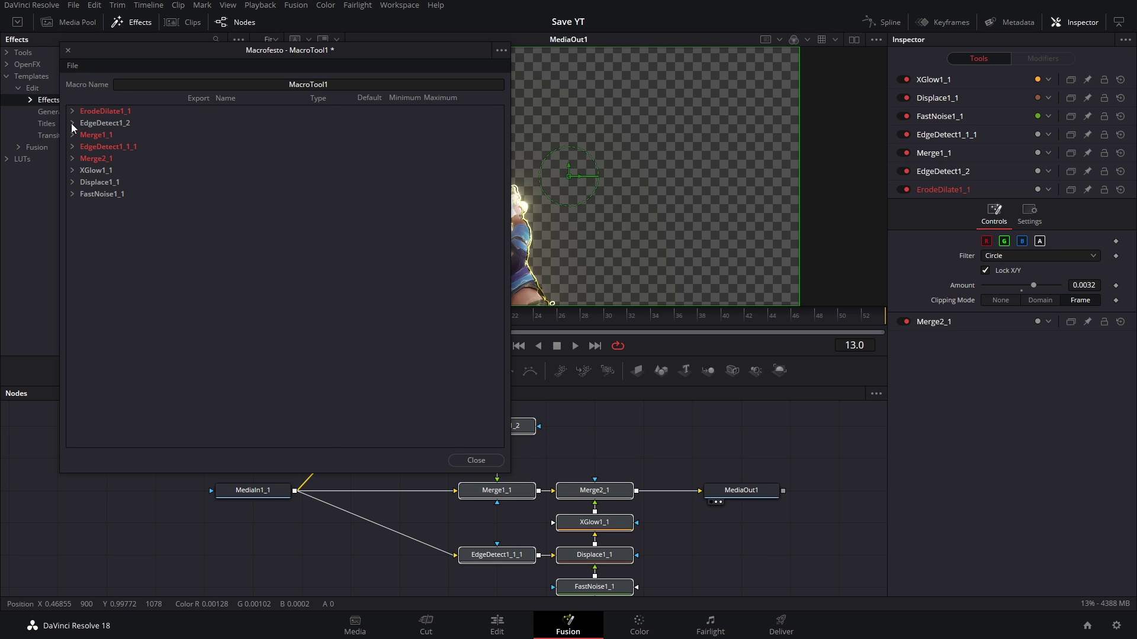
Step: Mark the red, green and blue edge color parameters of EdgeDetect1_2 for export in the macro
click(72, 123)
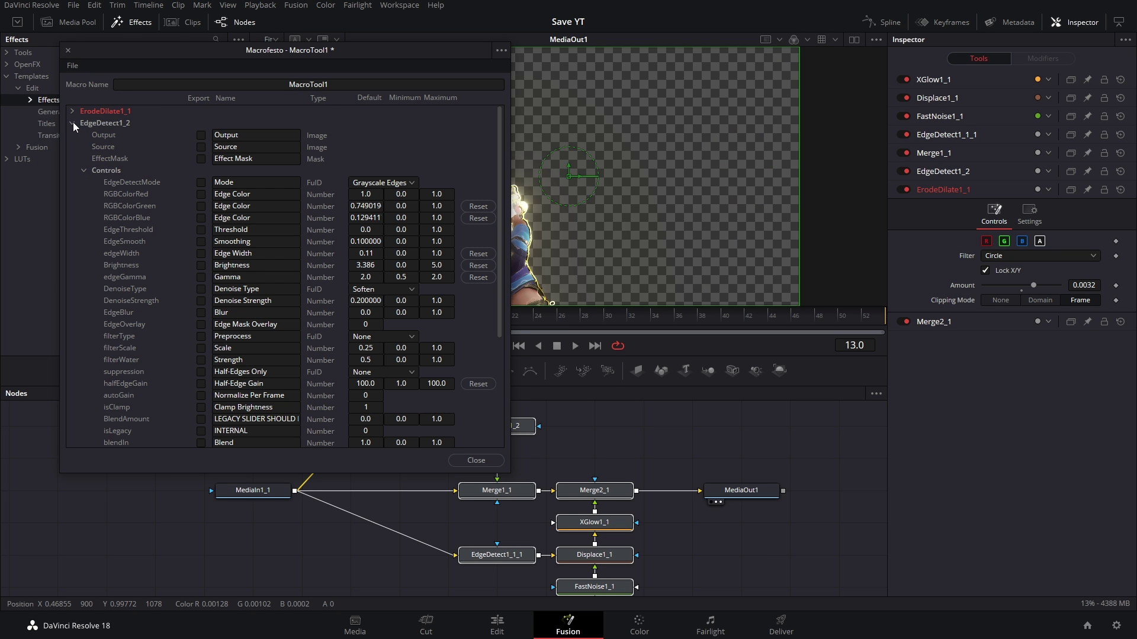
click(943, 171)
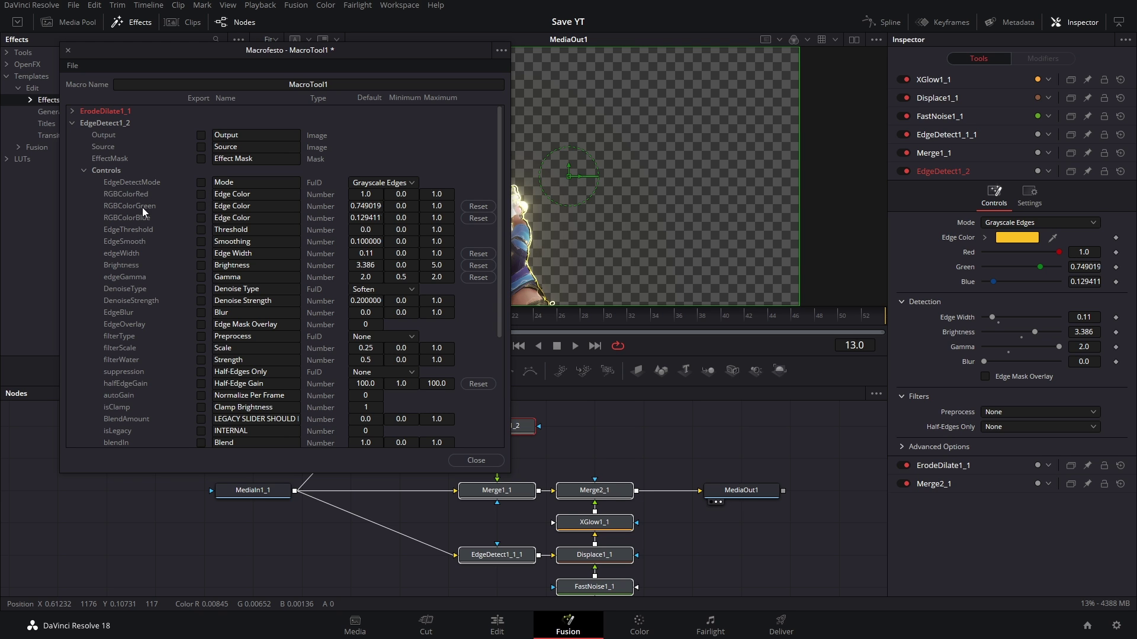
click(200, 207)
click(201, 218)
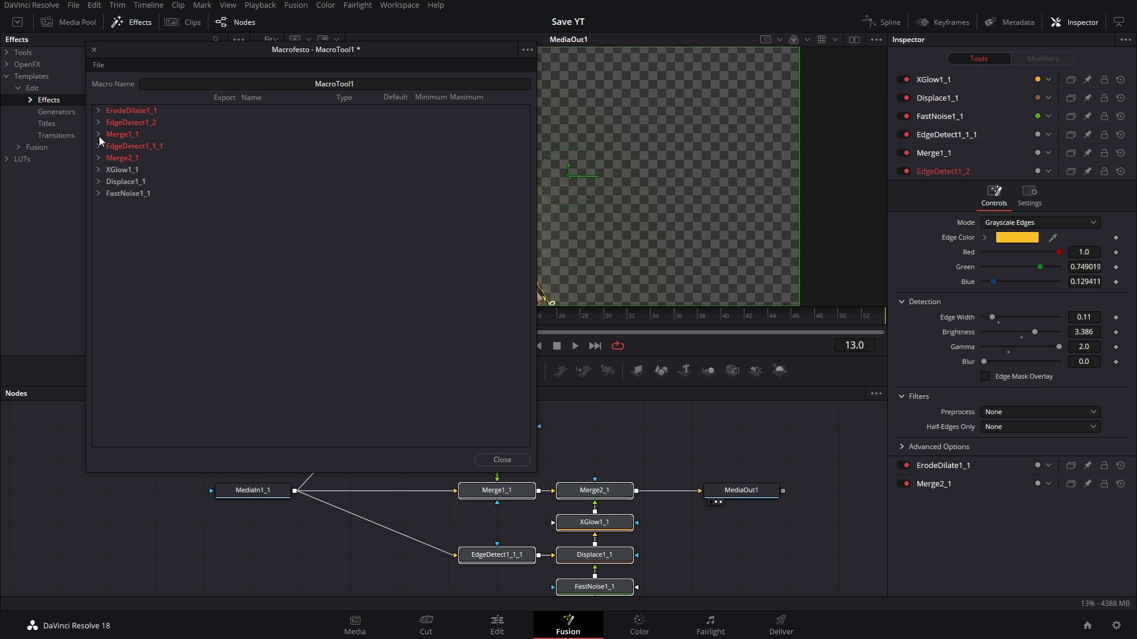
Step: Examine Merge1_1's exported Background input and the parameters of XGlow1_1 in the macro
click(98, 134)
click(227, 158)
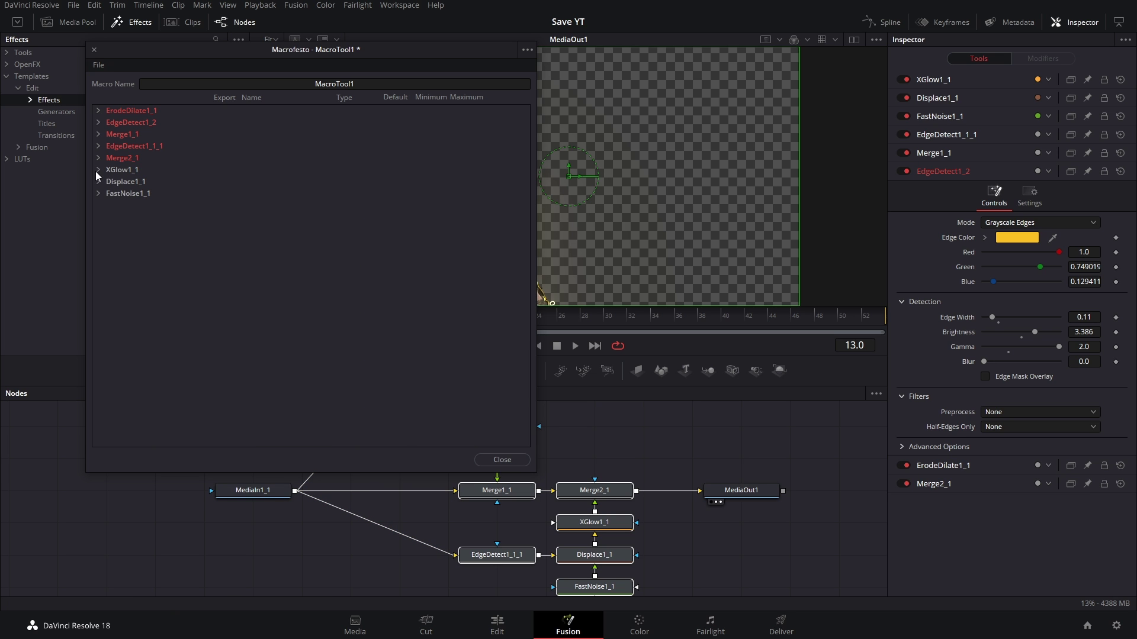
click(98, 170)
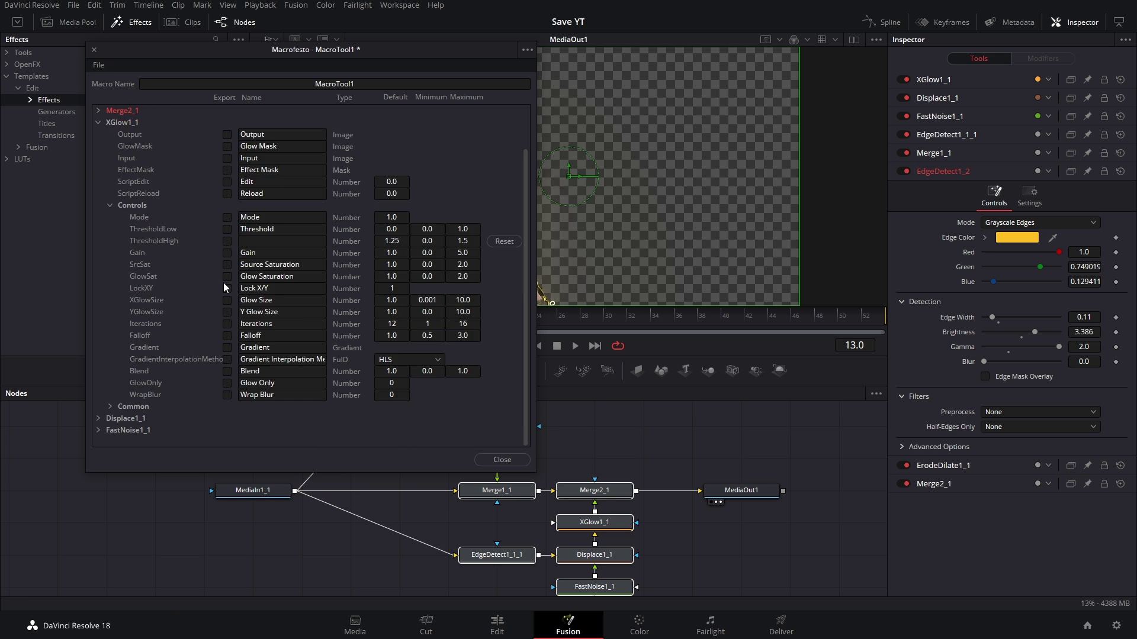
scroll(223, 282, down, 1)
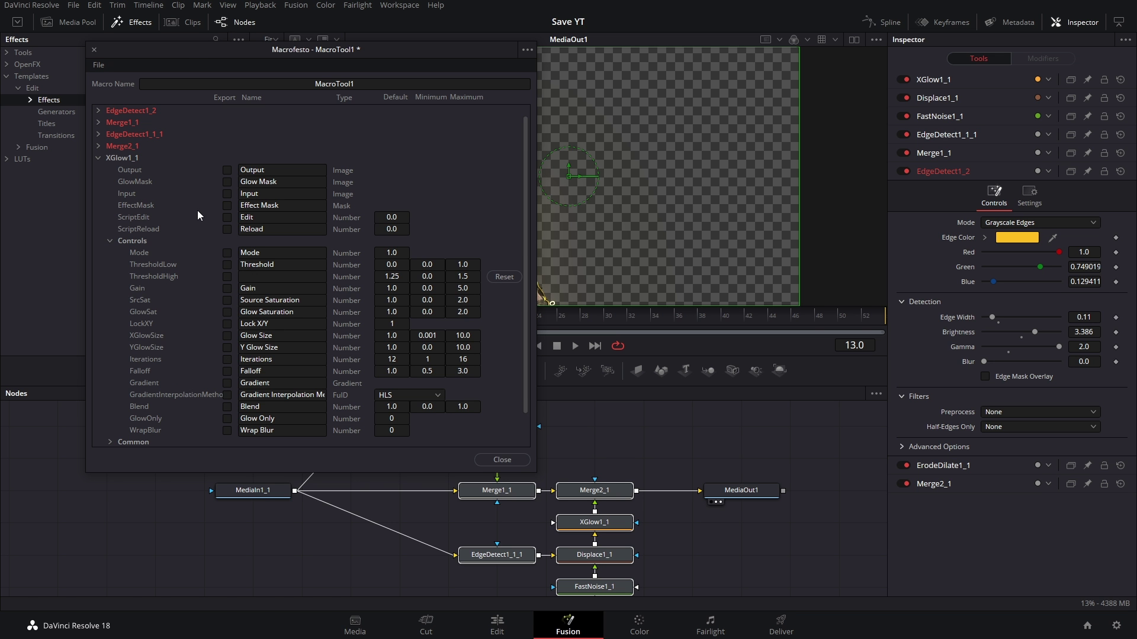
Step: Name the macro Test and save it among the Edit effect templates
double_click(364, 81)
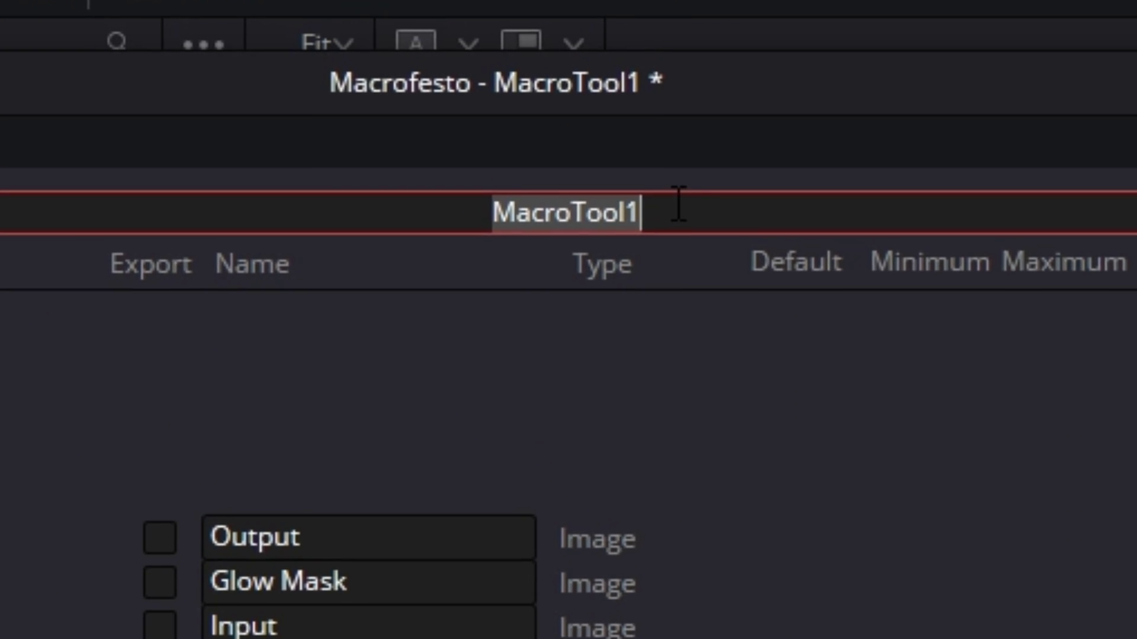
text(Test)
click(408, 149)
click(467, 303)
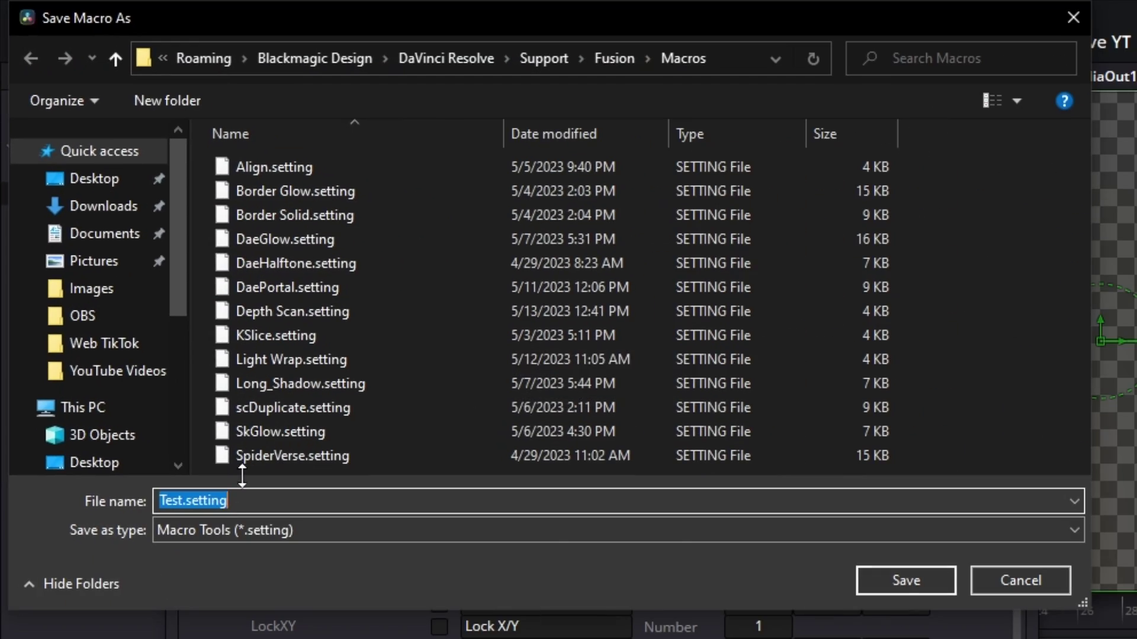
click(898, 573)
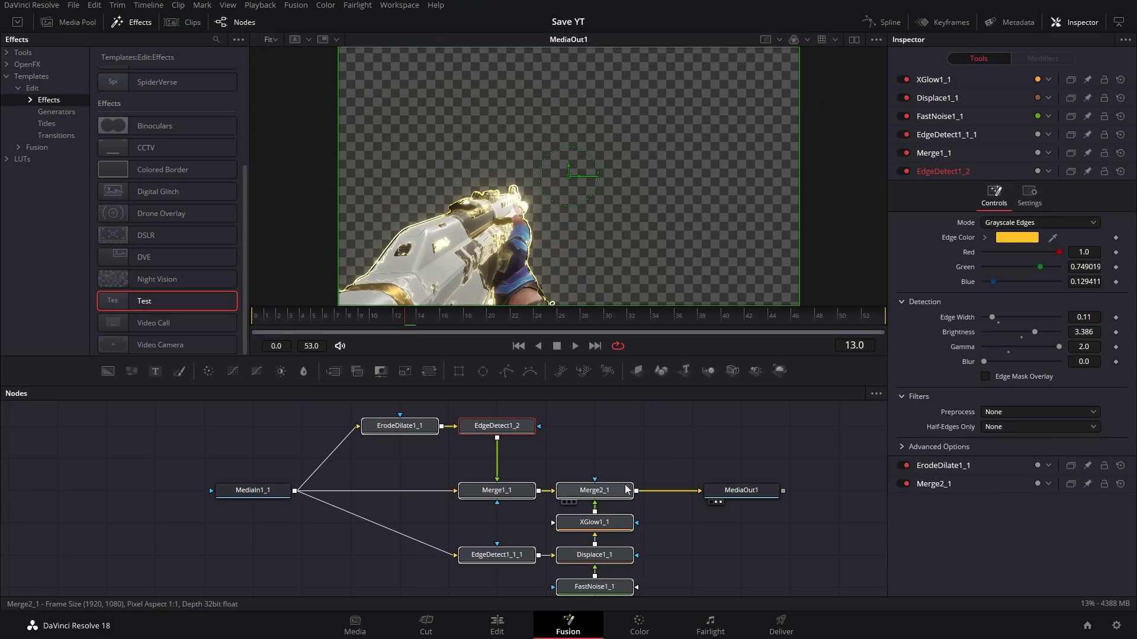
Step: Search for the saved Test macro and add it to the node graph as a new node
click(624, 484)
key(shift+space)
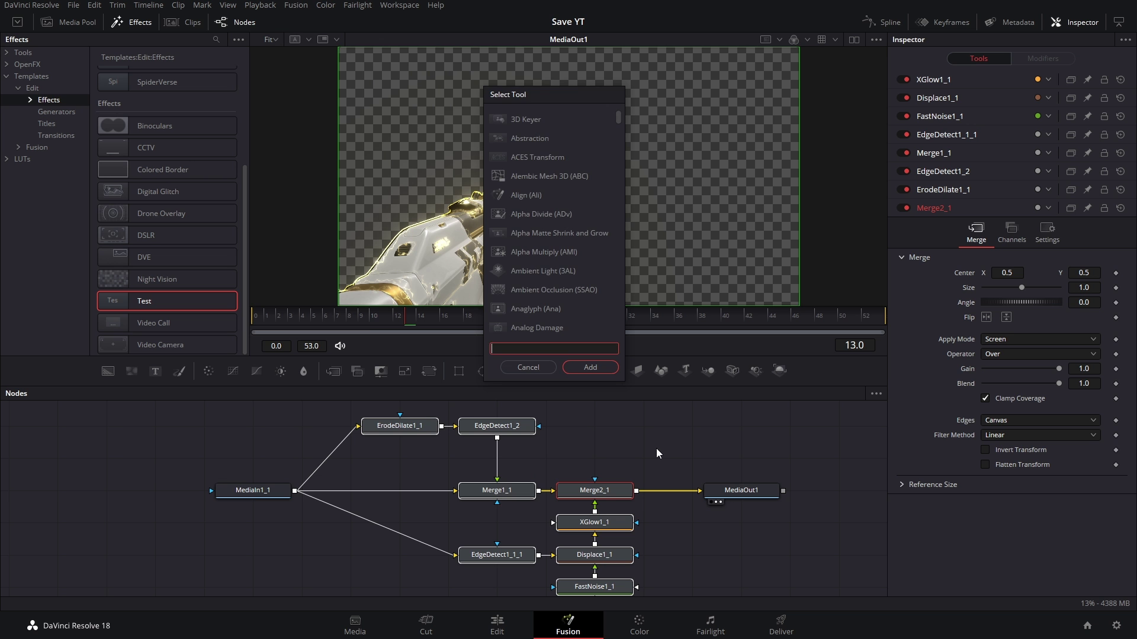
text(test)
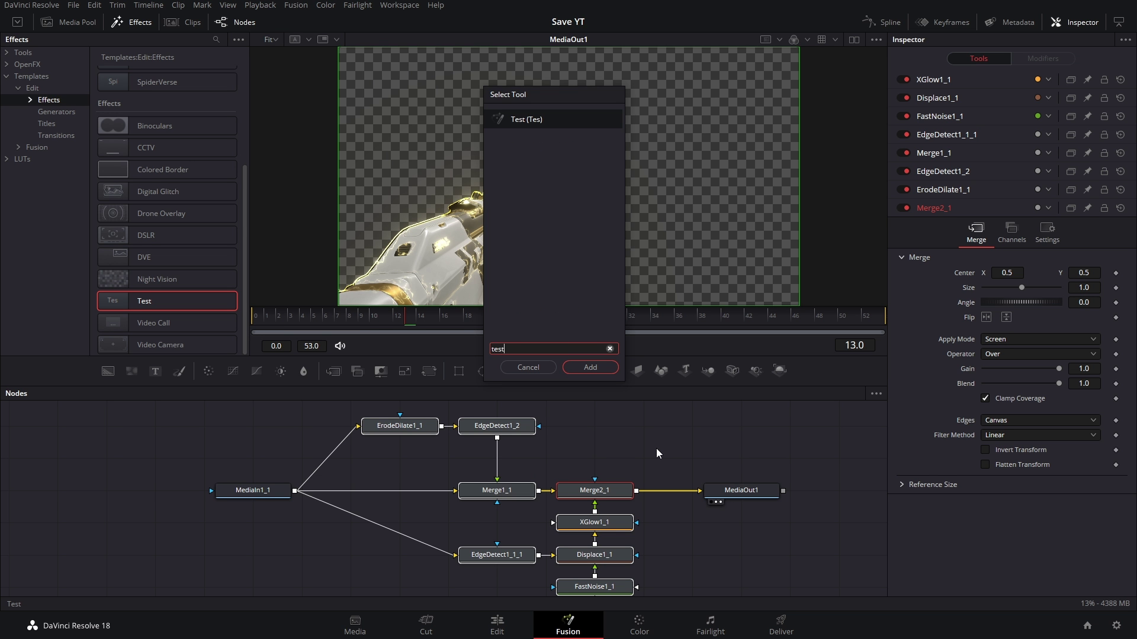
key(Return)
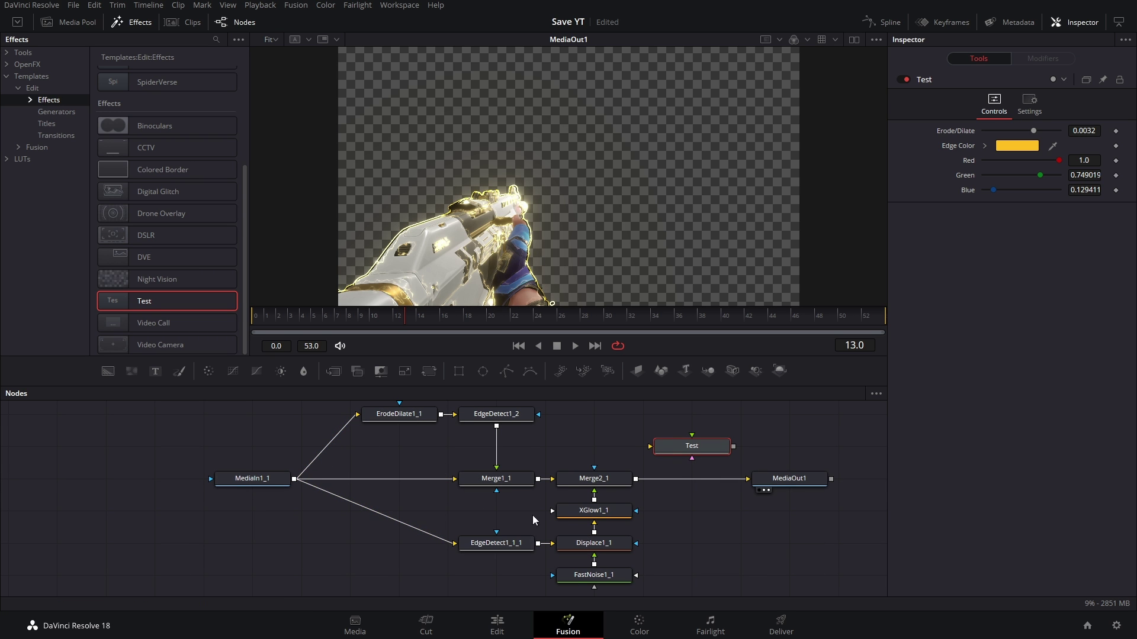
Step: Delete the original effect nodes and insert the Test node between MediaIn1_1 and MediaOut1
drag(356, 404, 614, 598)
key(Delete)
drag(687, 453, 513, 483)
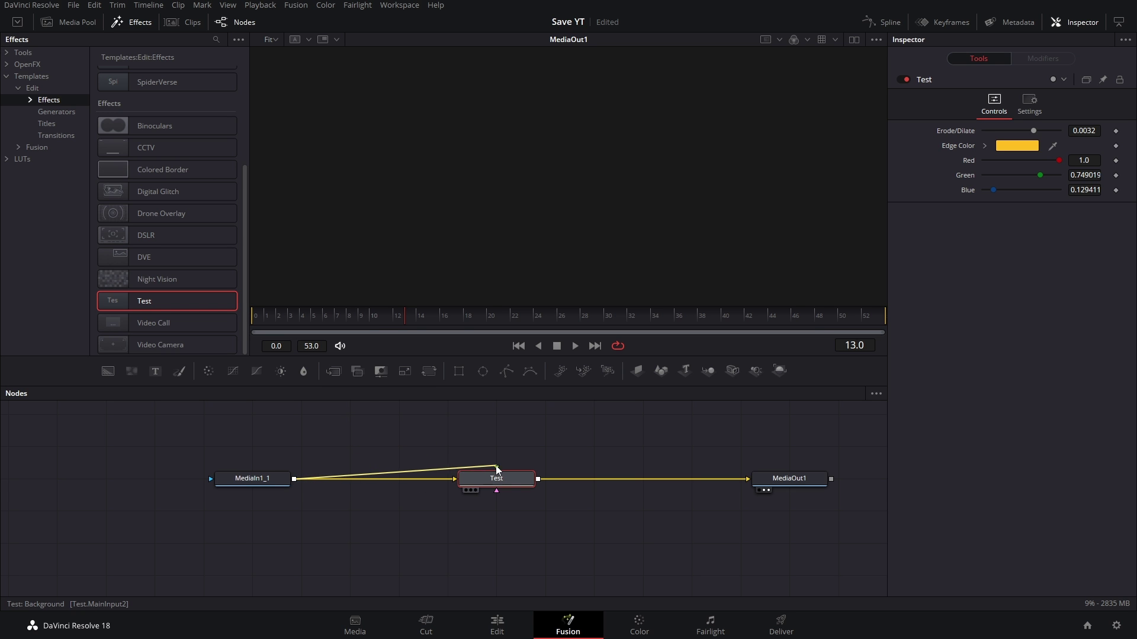
Step: Connect MediaIn1_1 to the remaining inputs of the Test node and place MediaIn1_1 directly beneath it
drag(498, 470, 488, 469)
drag(293, 479, 496, 448)
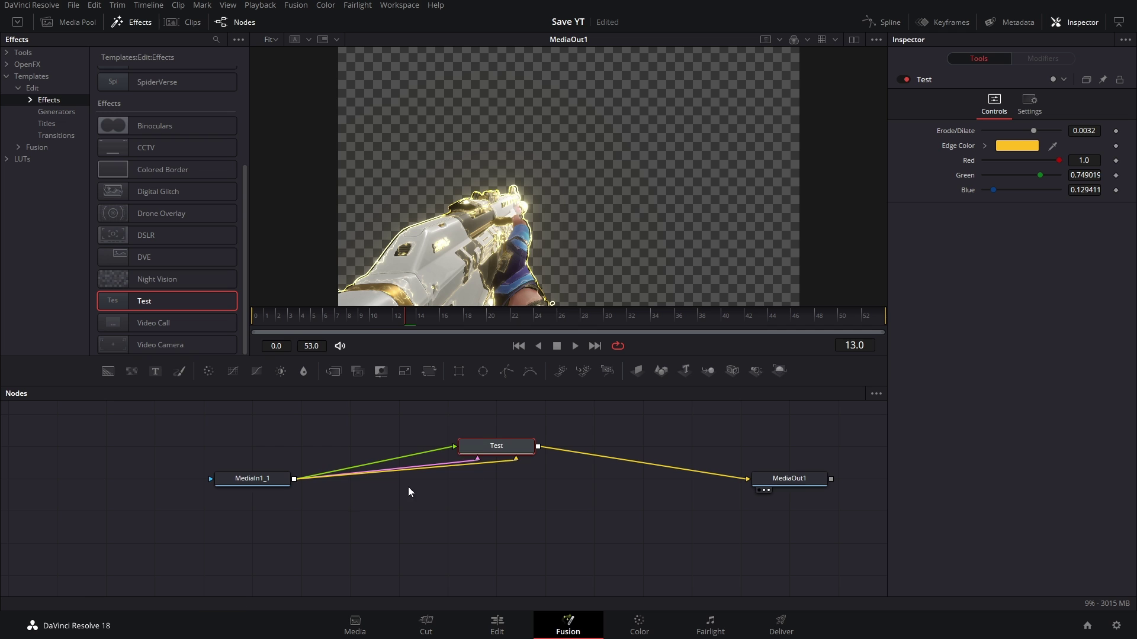
drag(259, 481, 503, 545)
Step: Set the Red value of the Test node's Edge Color to 0.0
click(497, 446)
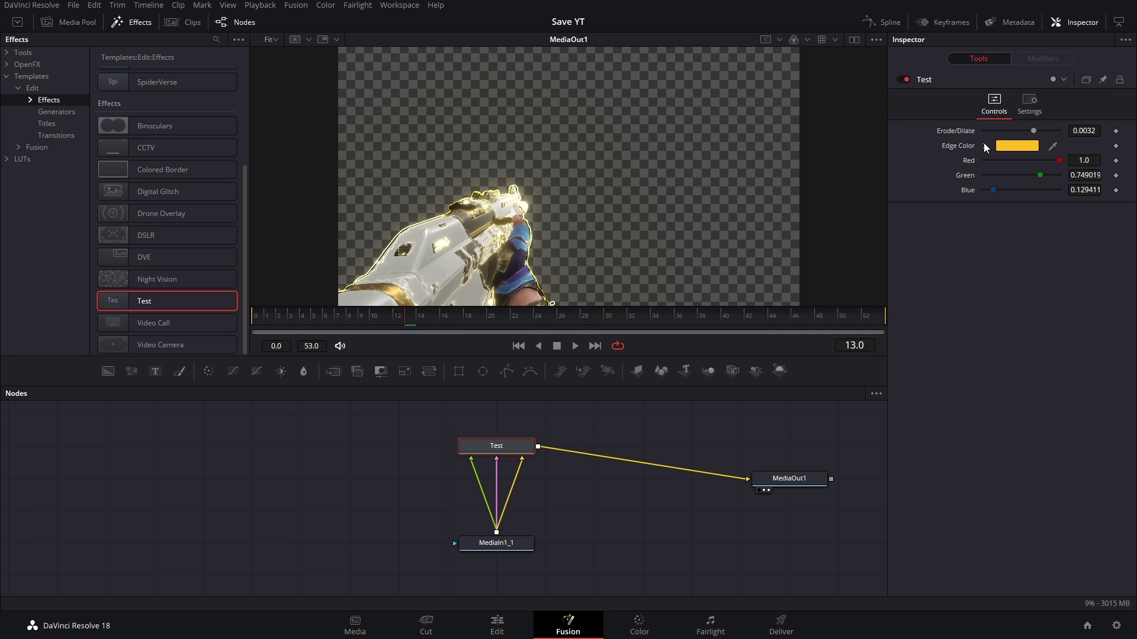
drag(1060, 159, 958, 165)
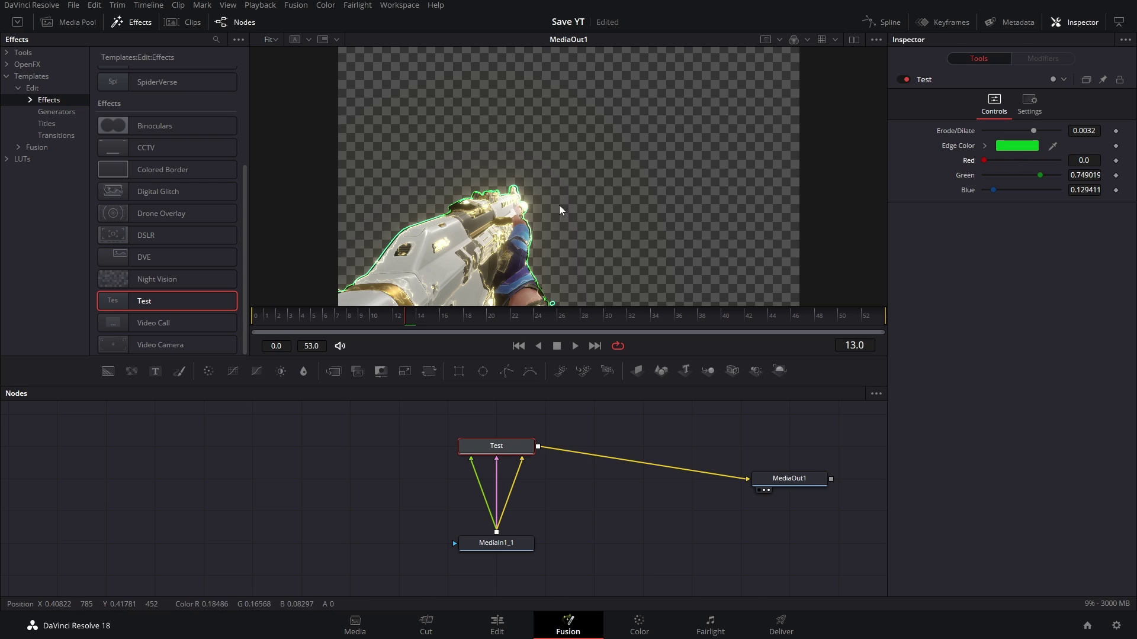
Step: Reopen the Test macro for editing and check its exported ErodeDilate1_1 parameters
right_click(522, 447)
mouse_move(584, 249)
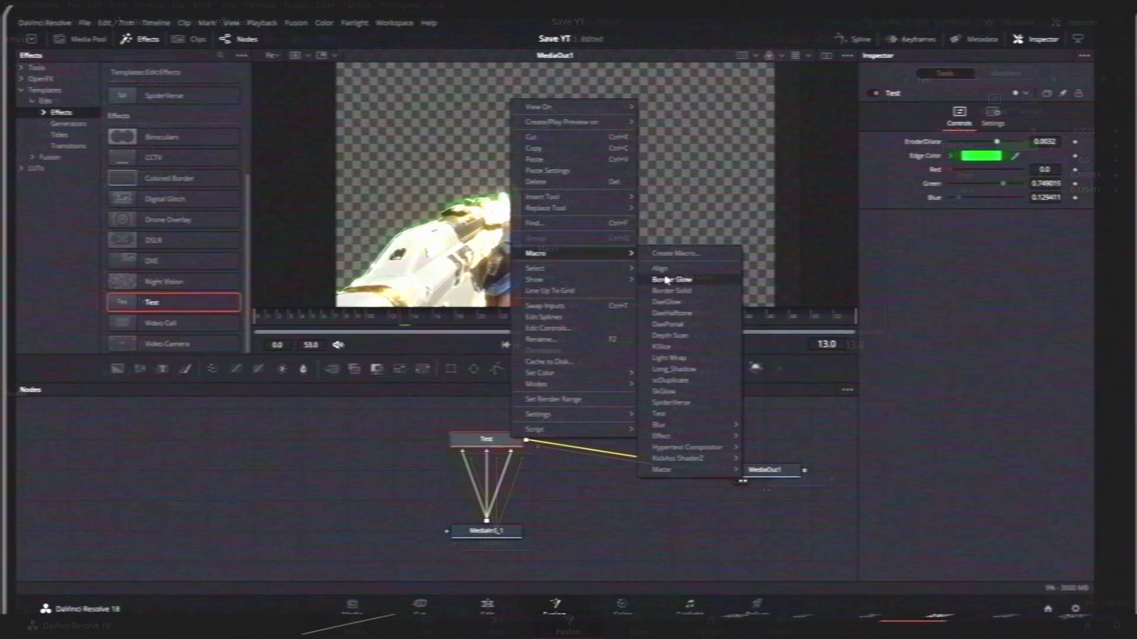
click(681, 278)
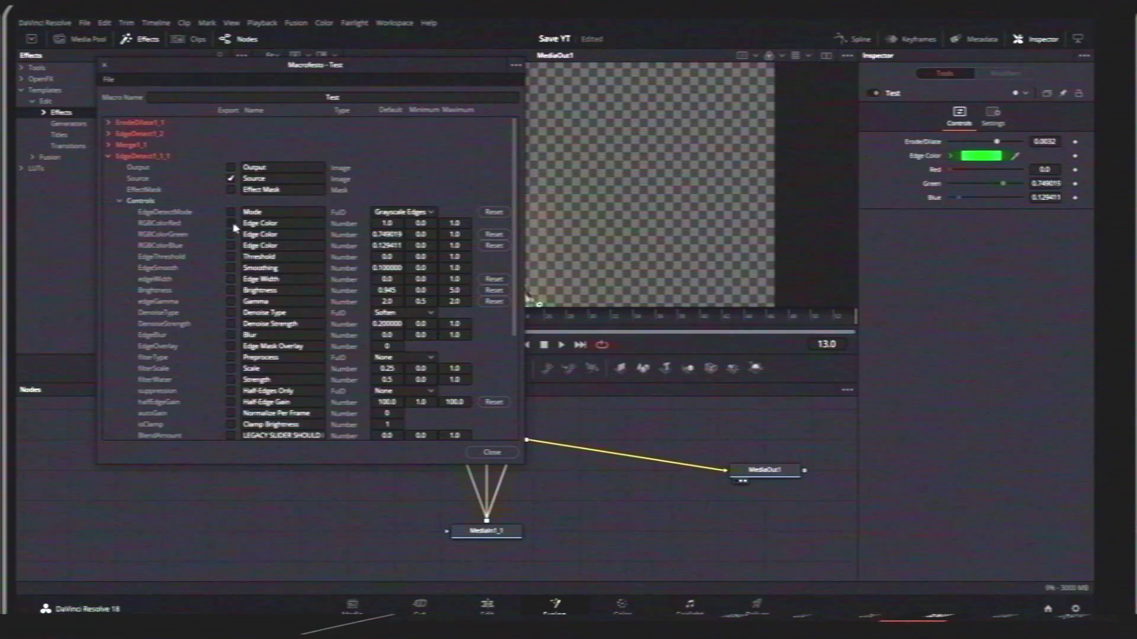
click(109, 79)
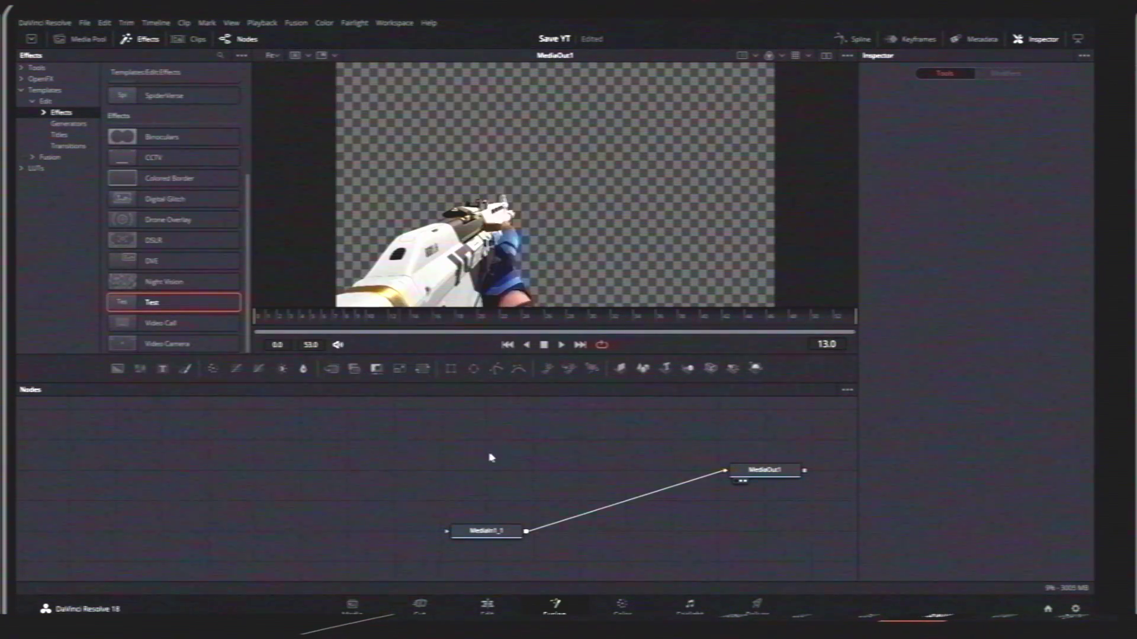
Step: Add another Test node to the node graph from the edited macro
key(shift+space)
text(test)
key(Return)
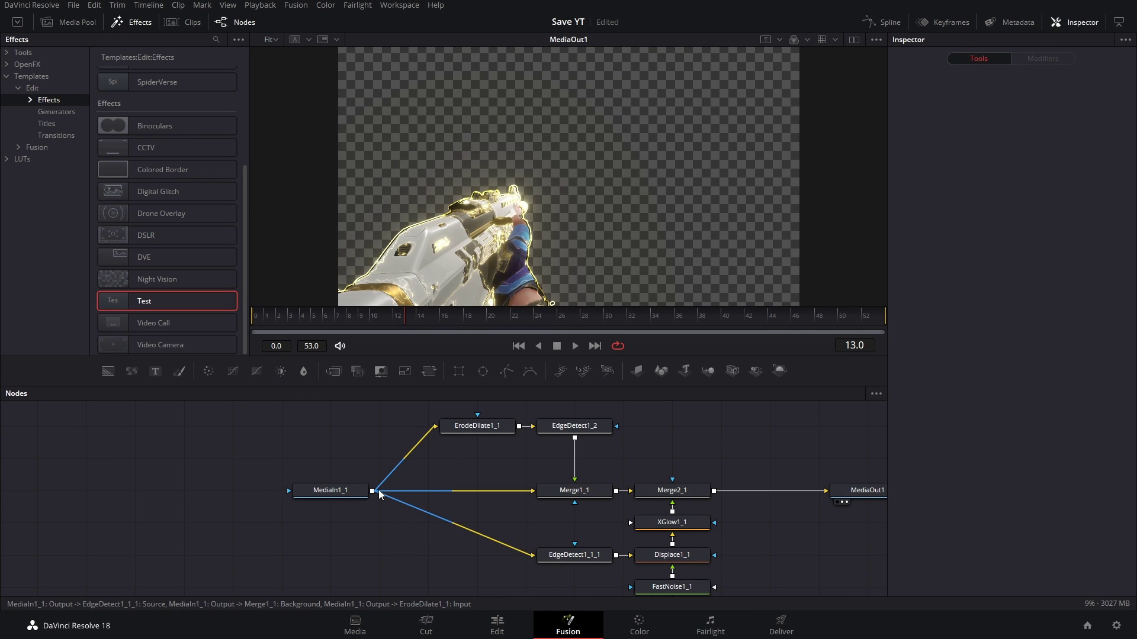
Step: Route MediaIn1_1's output through one pipe router that feeds ErodeDilate1_1, Merge1_1 and EdgeDetect1_1_1
alt+click(379, 491)
drag(381, 491, 439, 479)
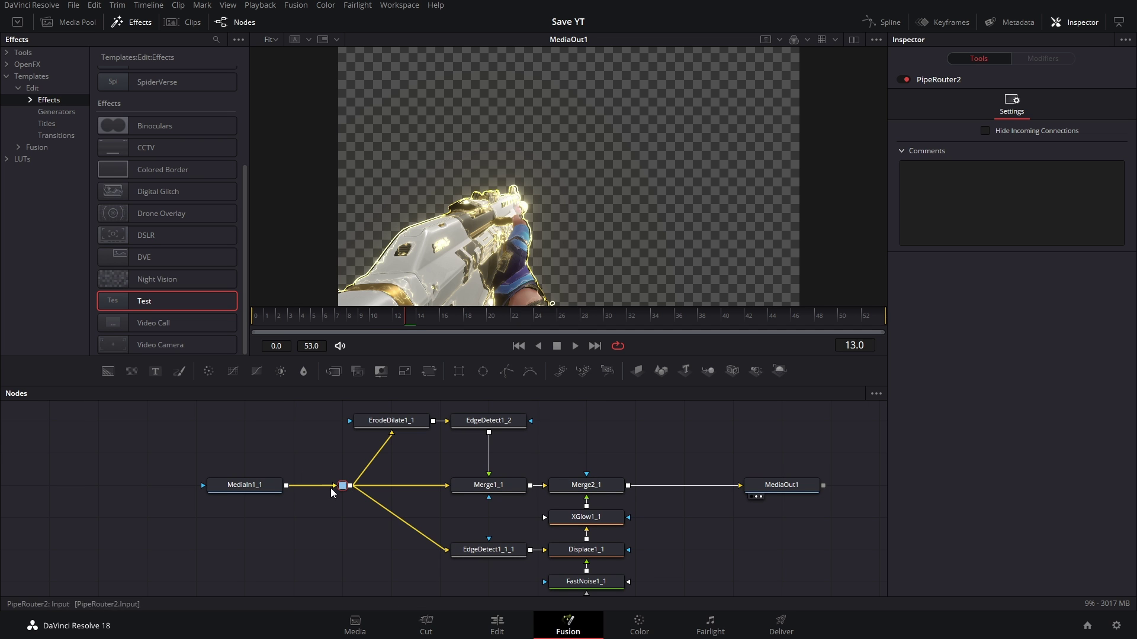
Step: Compare the settings of EdgeDetect1_1_1 and EdgeDetect1_2, and copy the EdgeDetect1_2 node
click(488, 549)
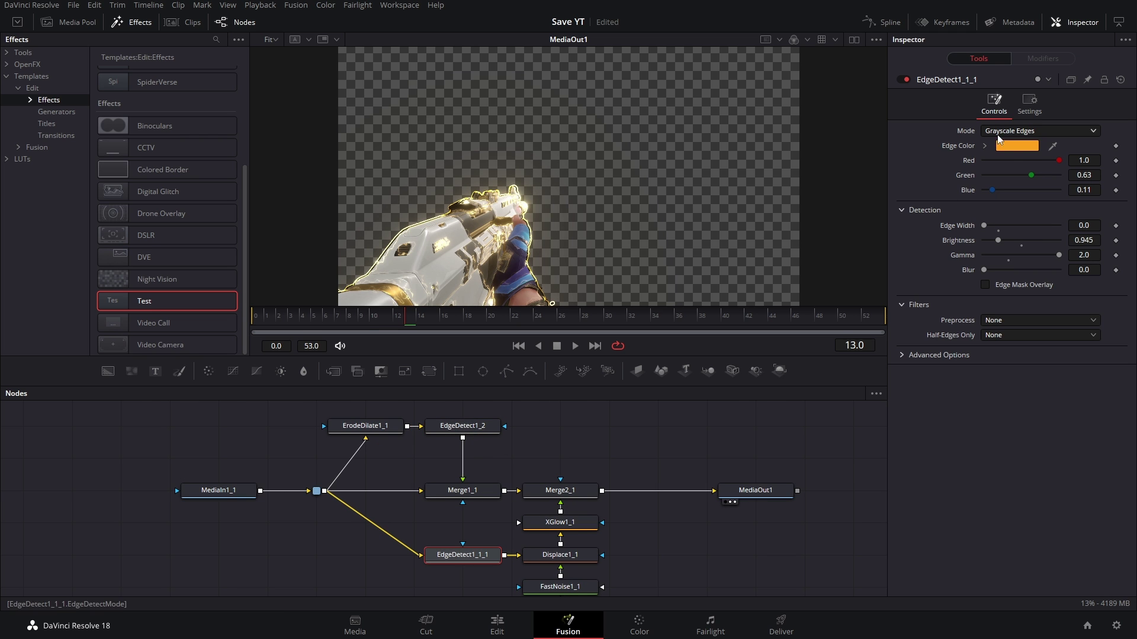
click(486, 427)
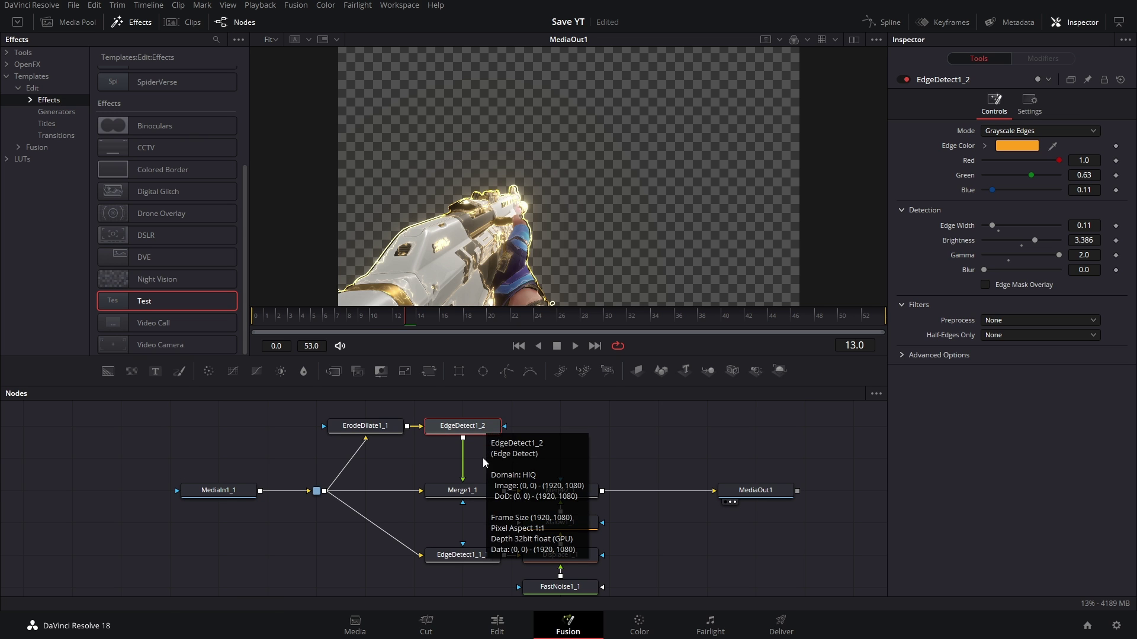
right_click(465, 431)
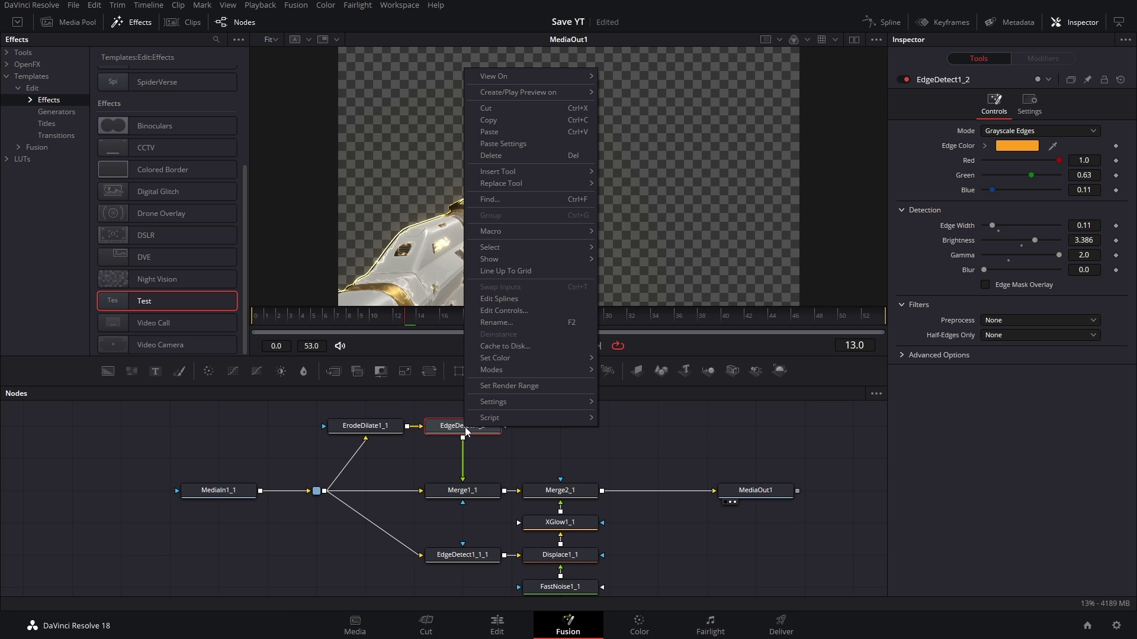
click(497, 121)
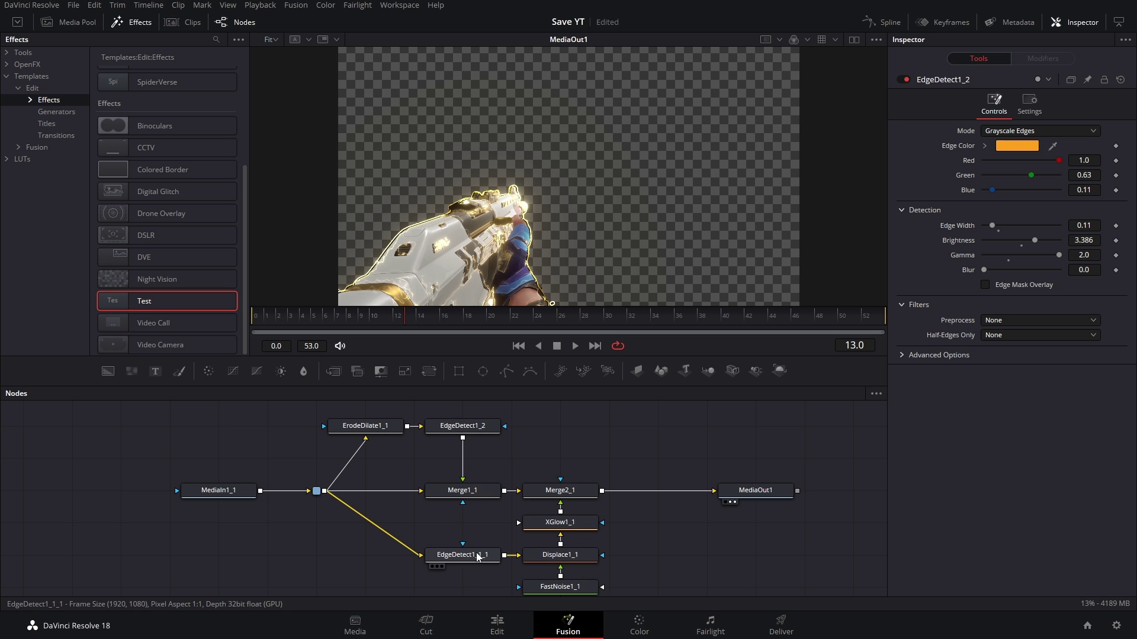
Step: Delete EdgeDetect1_1_1 and paste an instance of EdgeDetect1_2 in its place before Displace1_1
click(474, 557)
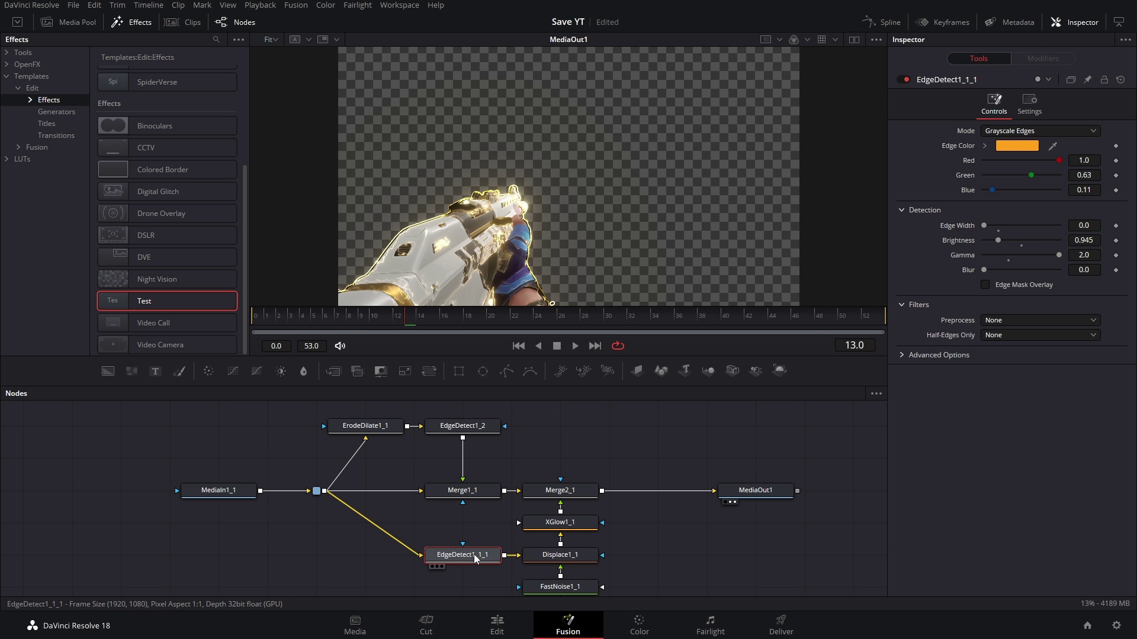
key(Delete)
right_click(467, 541)
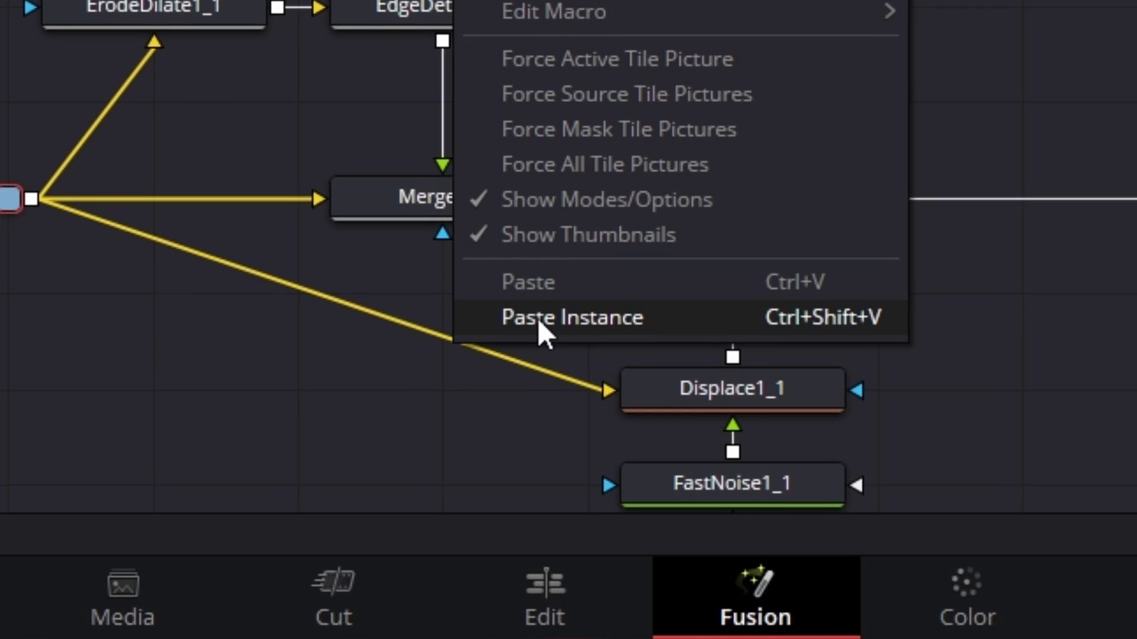
click(537, 318)
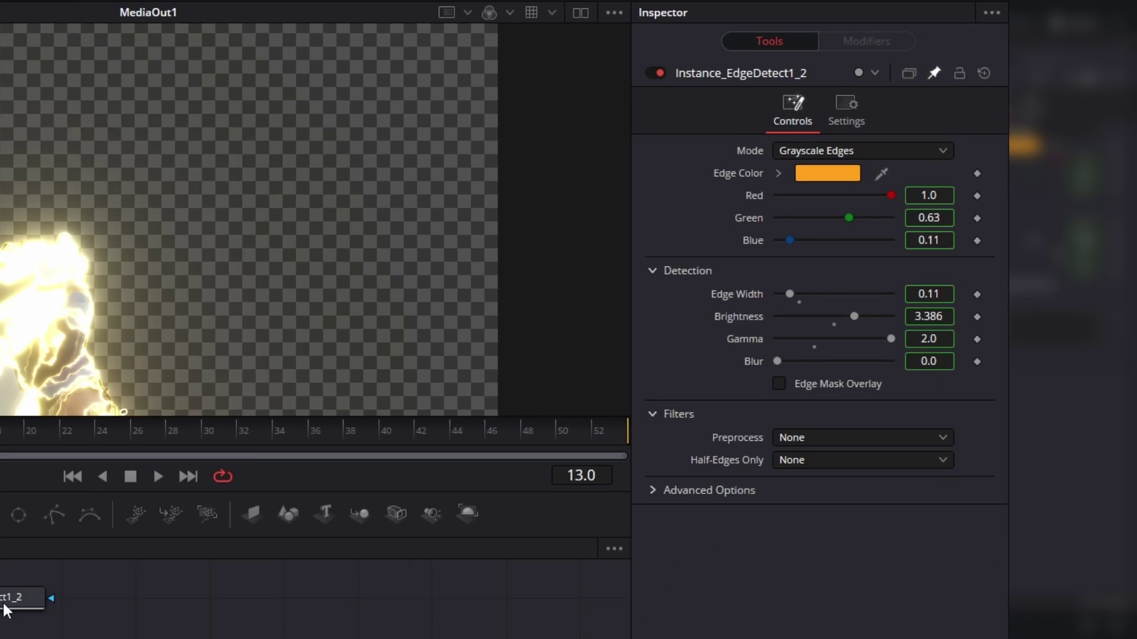
Step: Lower the Red value of EdgeDetect1_2's edge color to test the link with its instance
click(233, 465)
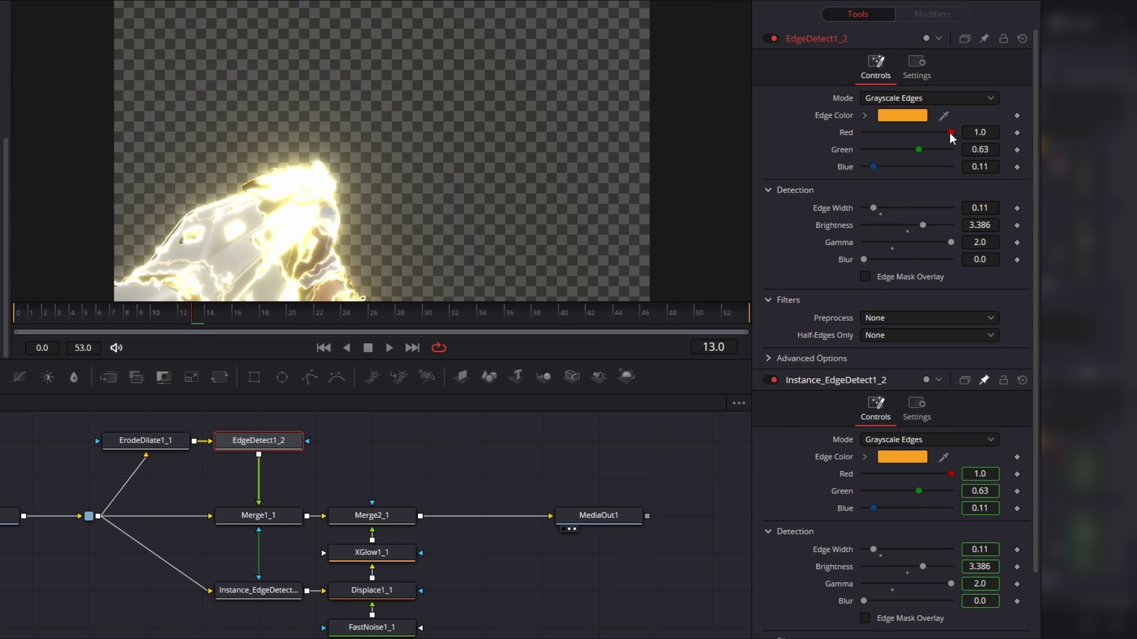
drag(950, 133, 891, 134)
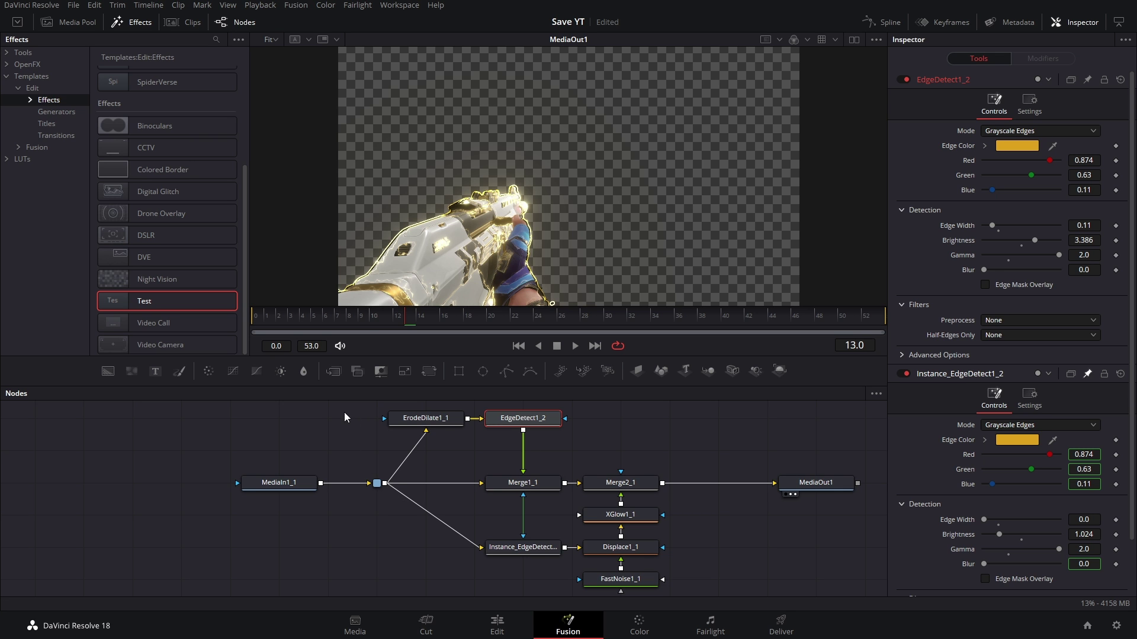
Step: Select all effect nodes including the pipe router and create a new macro from them
drag(347, 413, 663, 592)
right_click(531, 483)
mouse_move(588, 284)
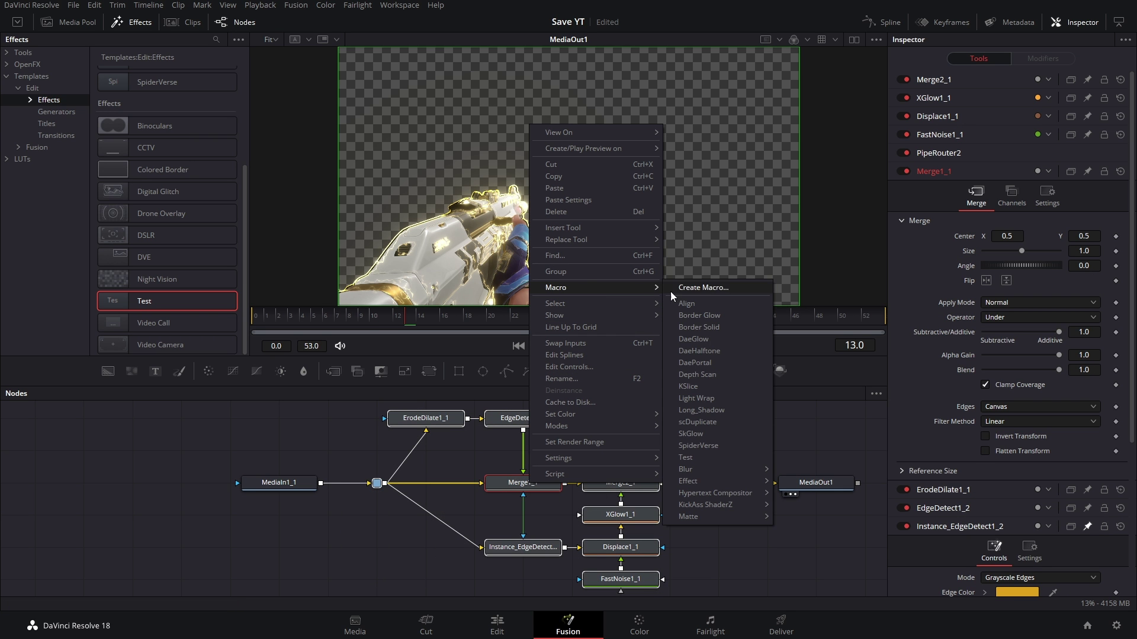
click(716, 289)
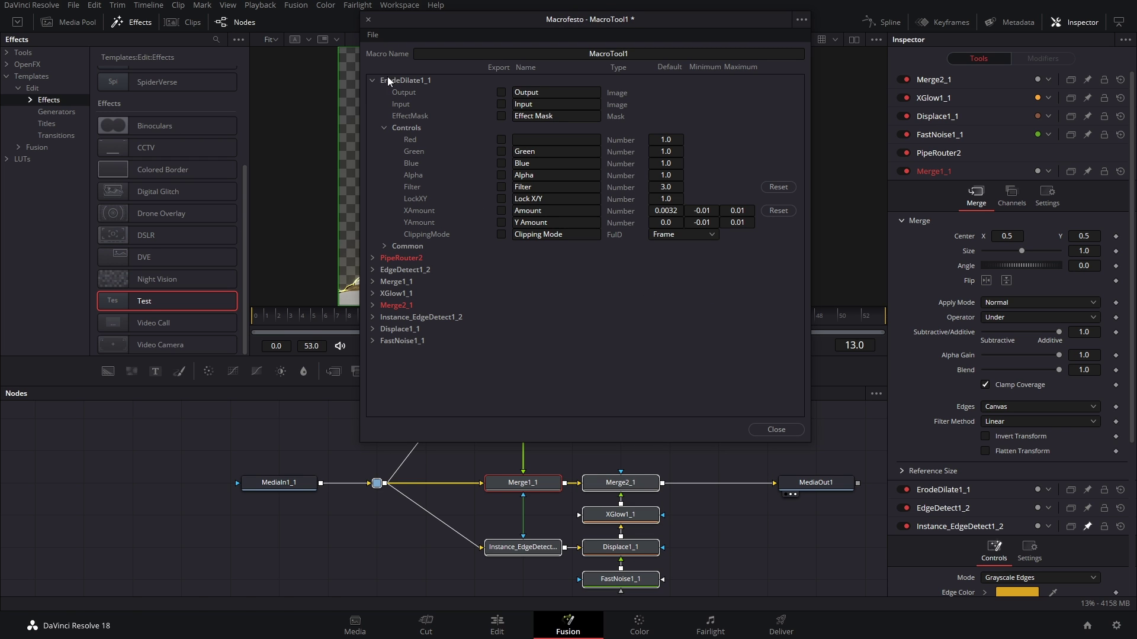
Step: Mark ErodeDilate1_1's XAmount for export, review PipeRouter2's exported input, and collapse both parameter lists
click(502, 211)
click(372, 80)
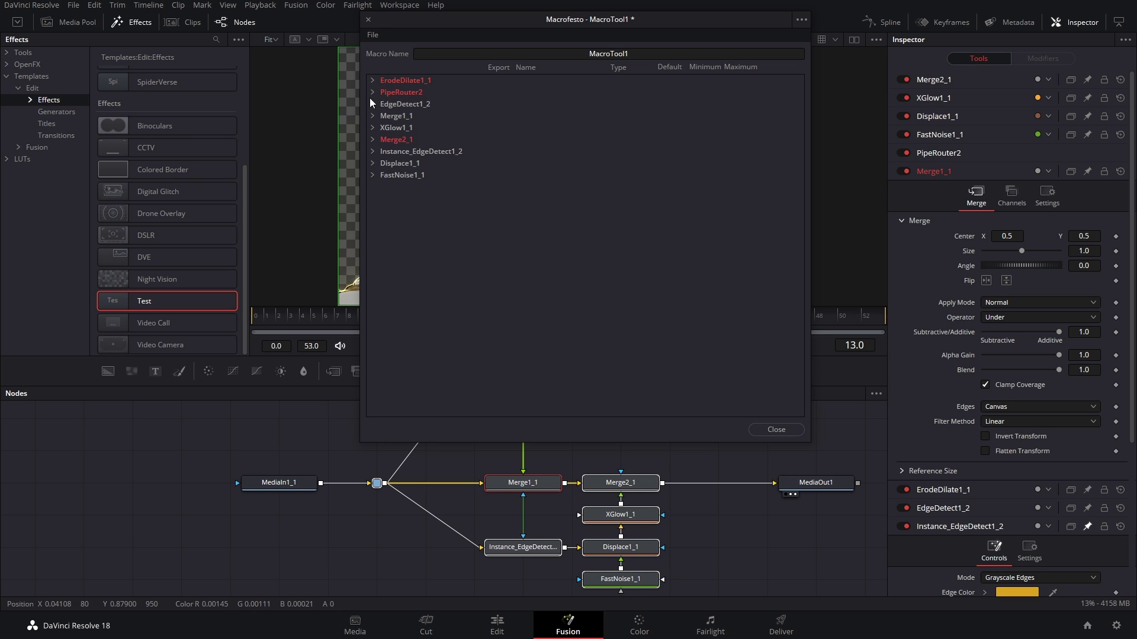
click(372, 92)
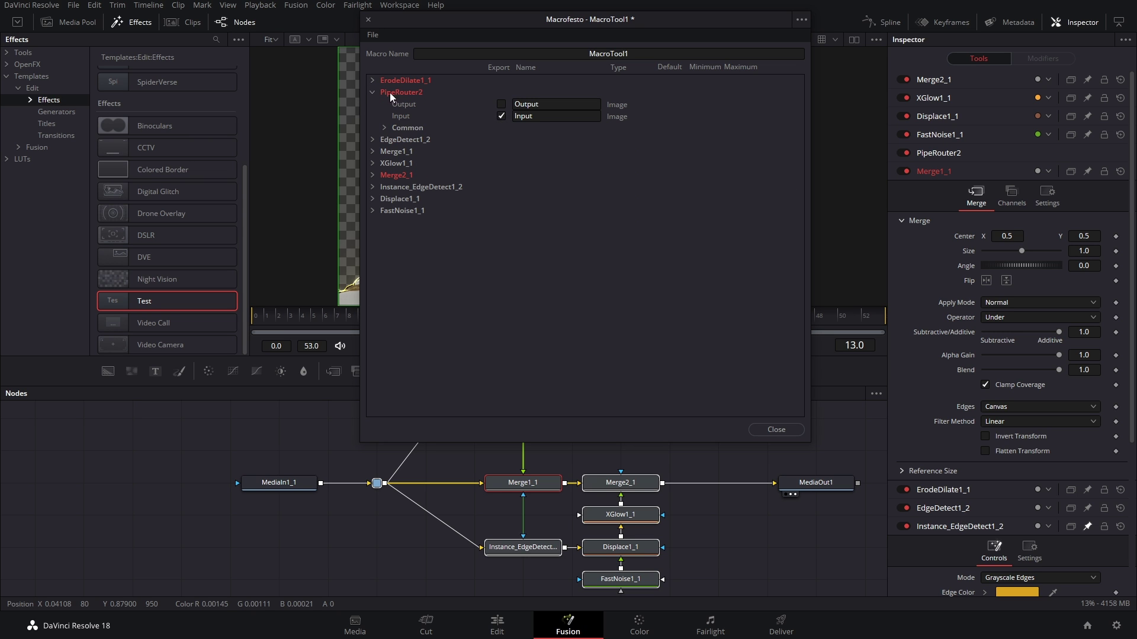
click(372, 80)
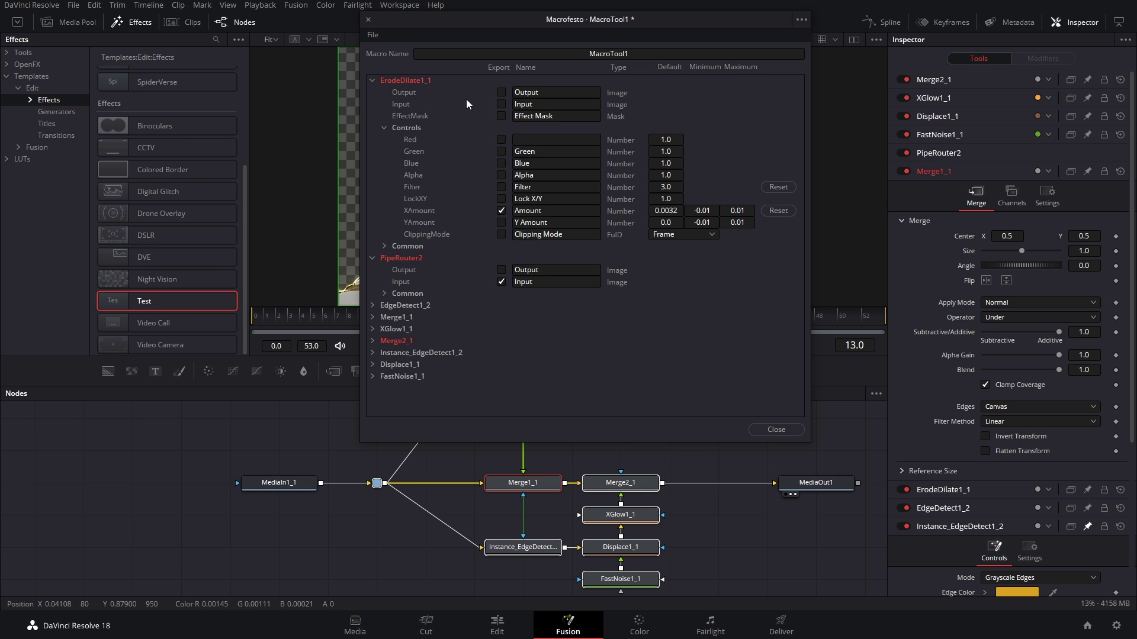
click(371, 80)
click(372, 91)
Step: Mark RGBColorRed, RGBColorGreen and RGBColorBlue of EdgeDetect1_2 for export in the new macro
click(372, 103)
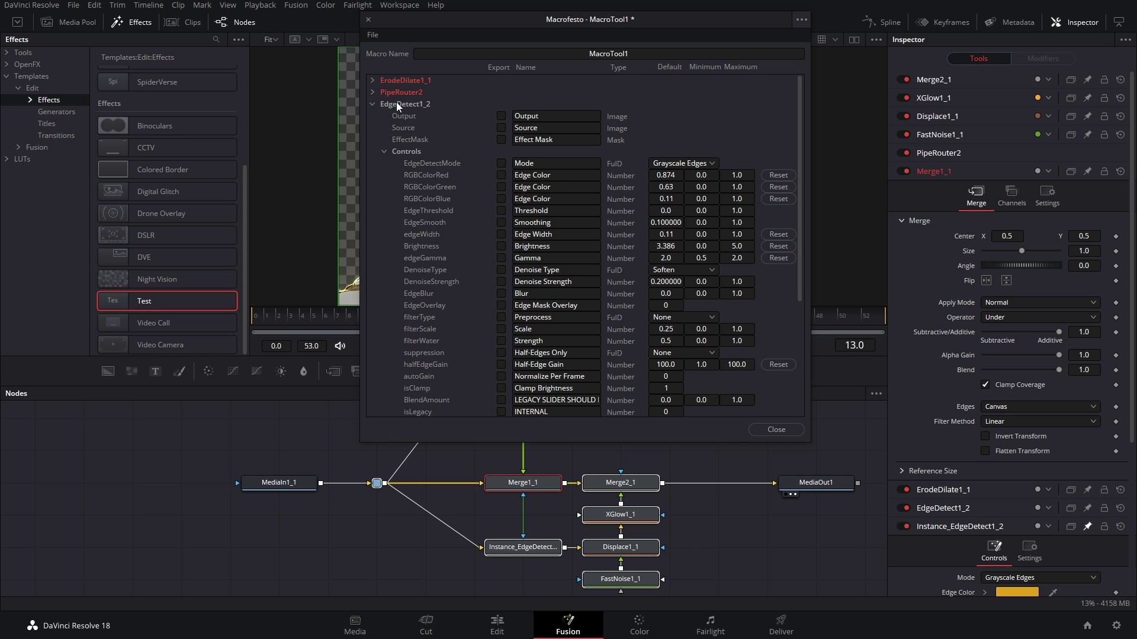
click(501, 175)
click(501, 187)
click(502, 198)
click(372, 104)
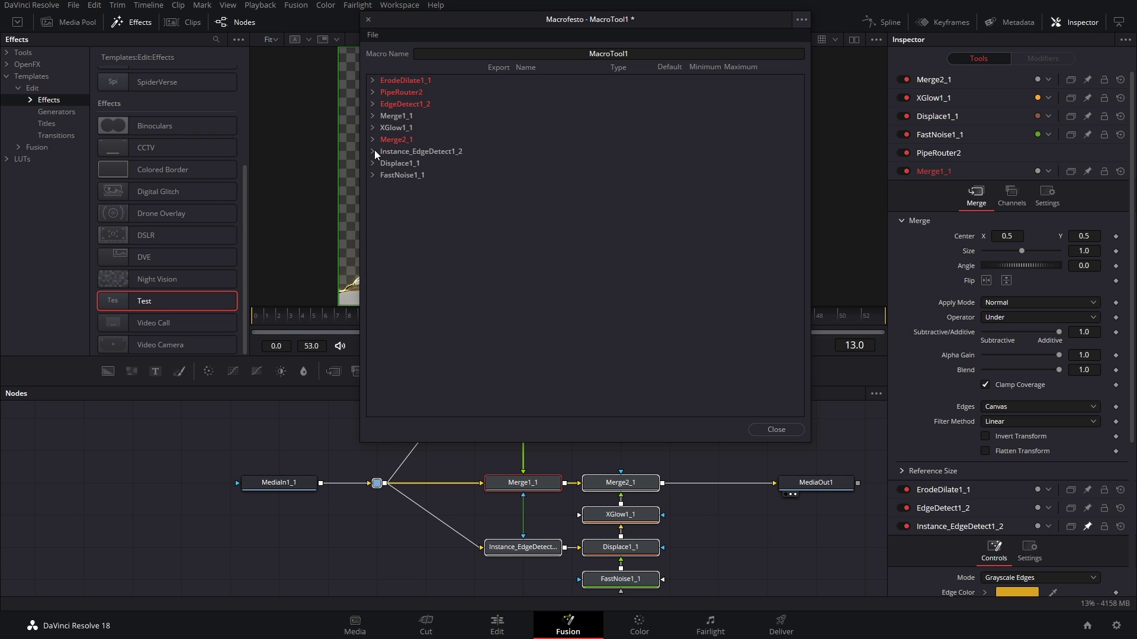
Step: Name the new macro Test2
click(654, 52)
text(Test2)
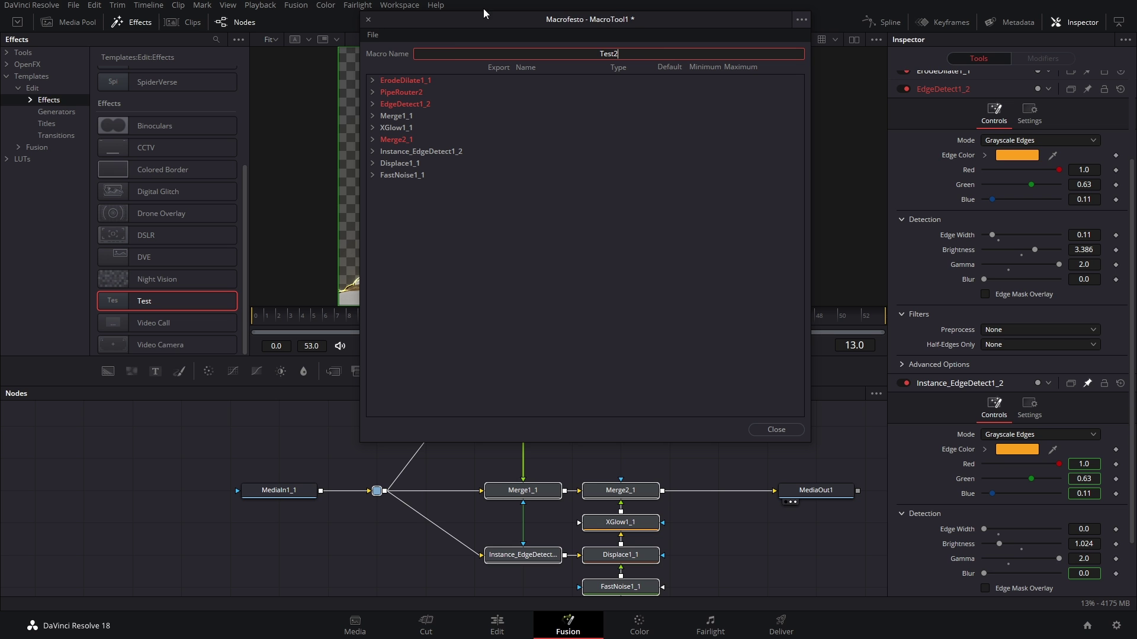
Step: Save the macro as Test2.setting in the Macros folder and delete the original effect nodes between MediaIn1_1 and MediaOut1
click(373, 35)
click(410, 80)
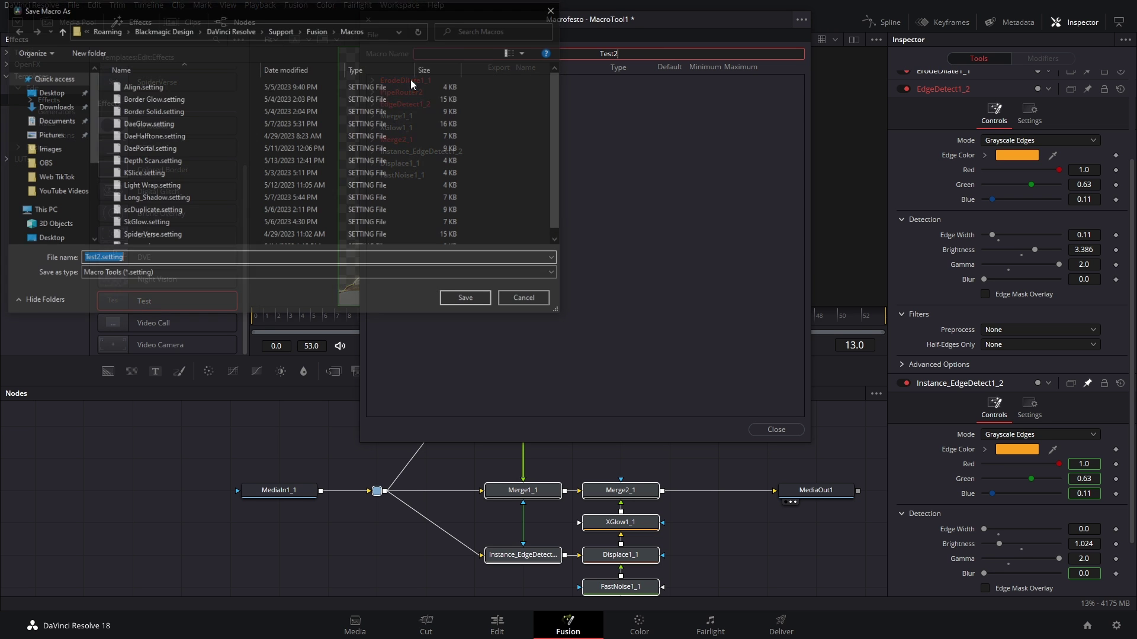
click(487, 301)
drag(367, 413, 644, 596)
key(Delete)
Step: Add the Test2 macro between MediaIn1_1 and MediaOut1 and space it away from the input node
key(shift+space)
text(te)
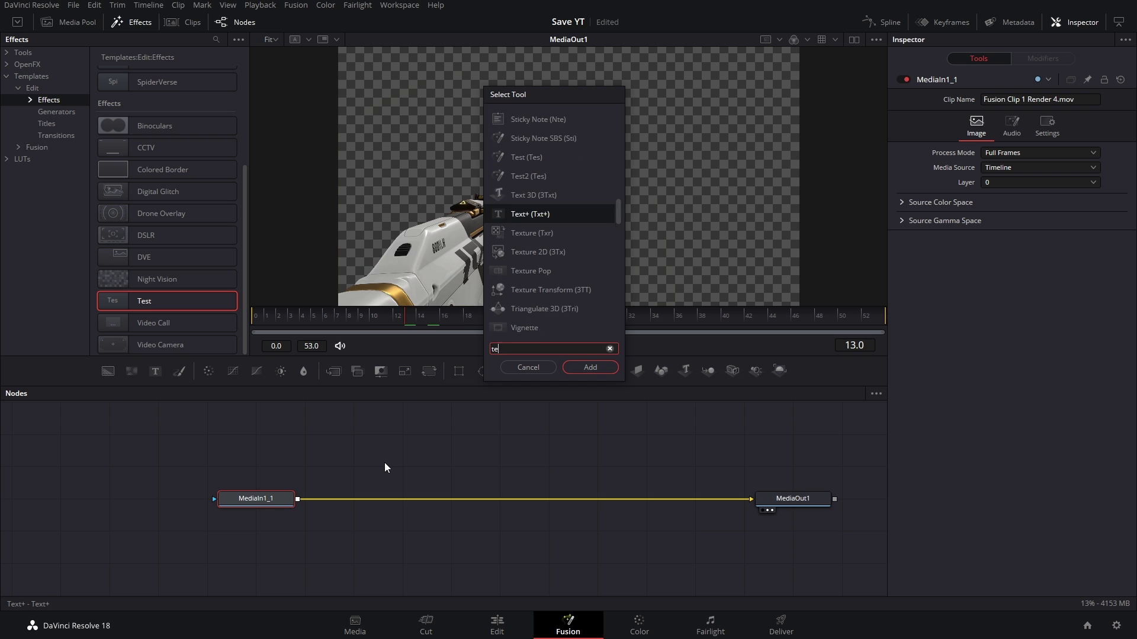
text(st2)
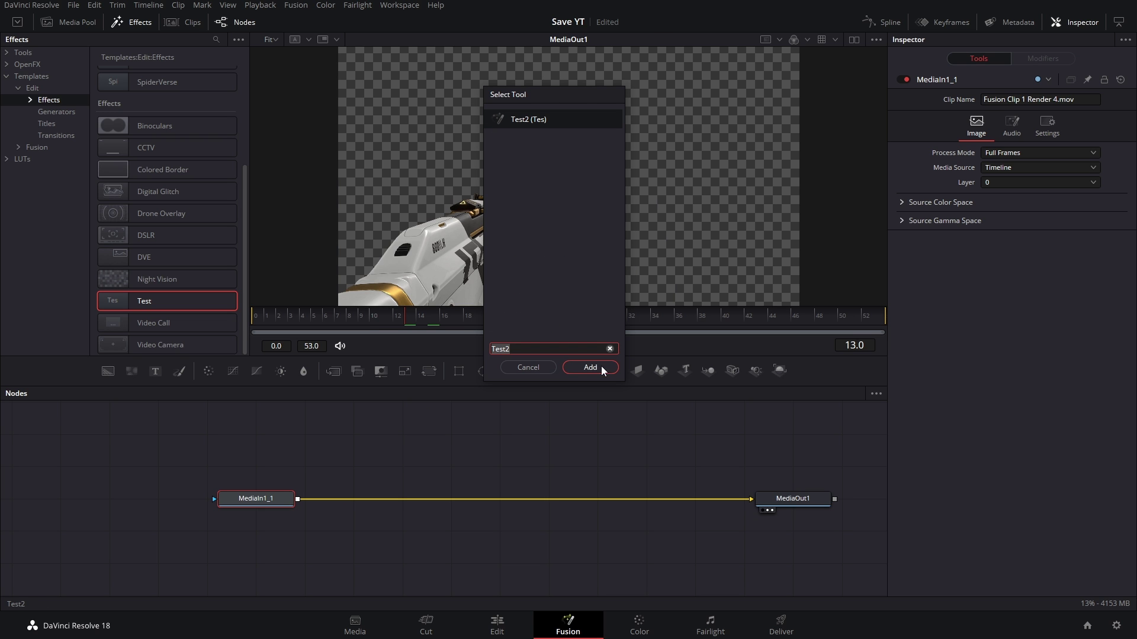
click(602, 367)
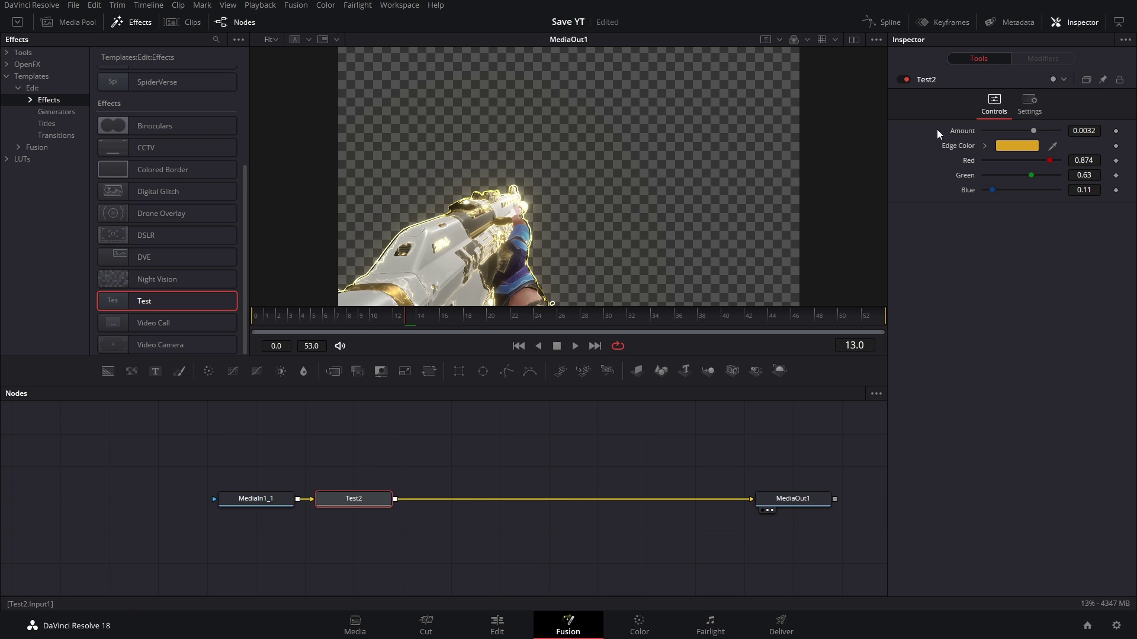
drag(365, 496, 463, 496)
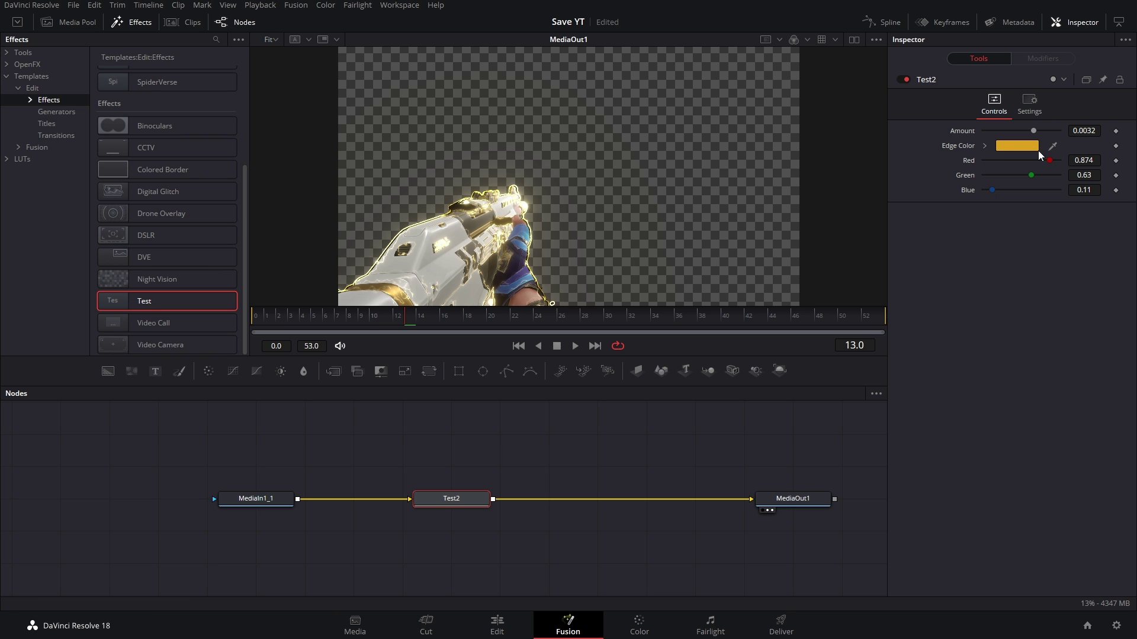
Step: Set Test2's edge color to Red 0.496 and Green 0.173, and view the clip on the Edit page
drag(1043, 159, 995, 175)
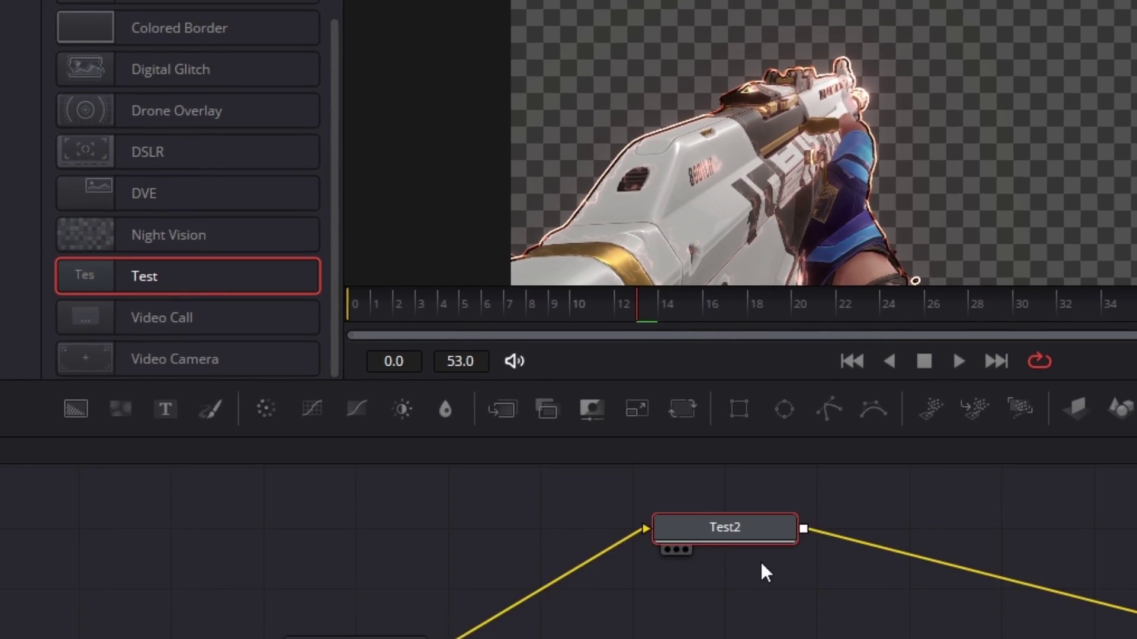
drag(762, 562, 762, 638)
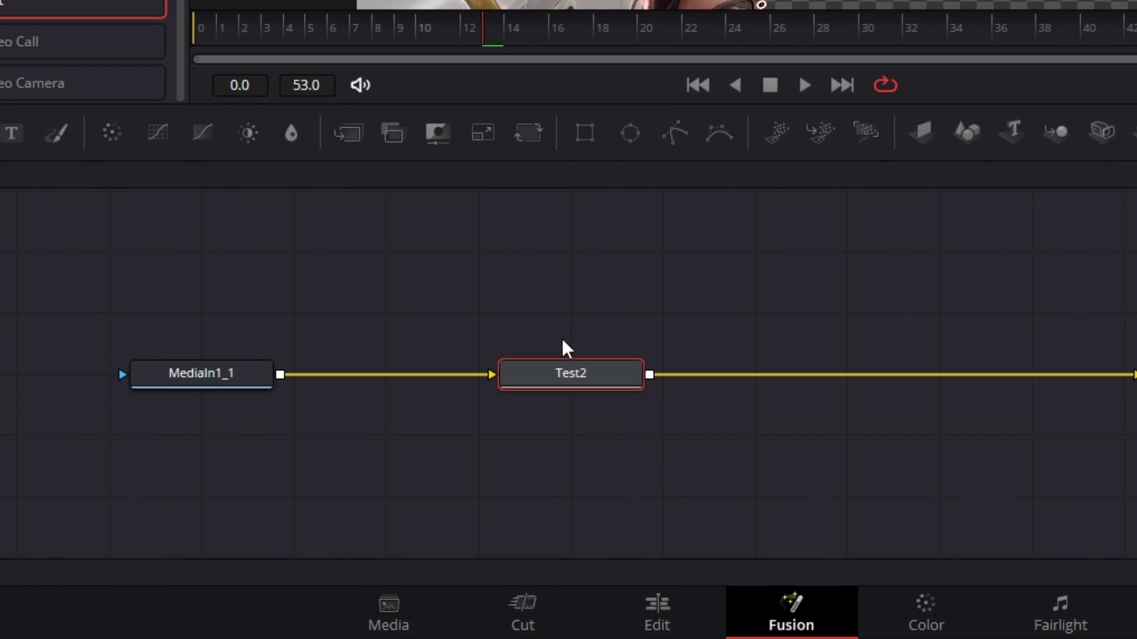
click(657, 616)
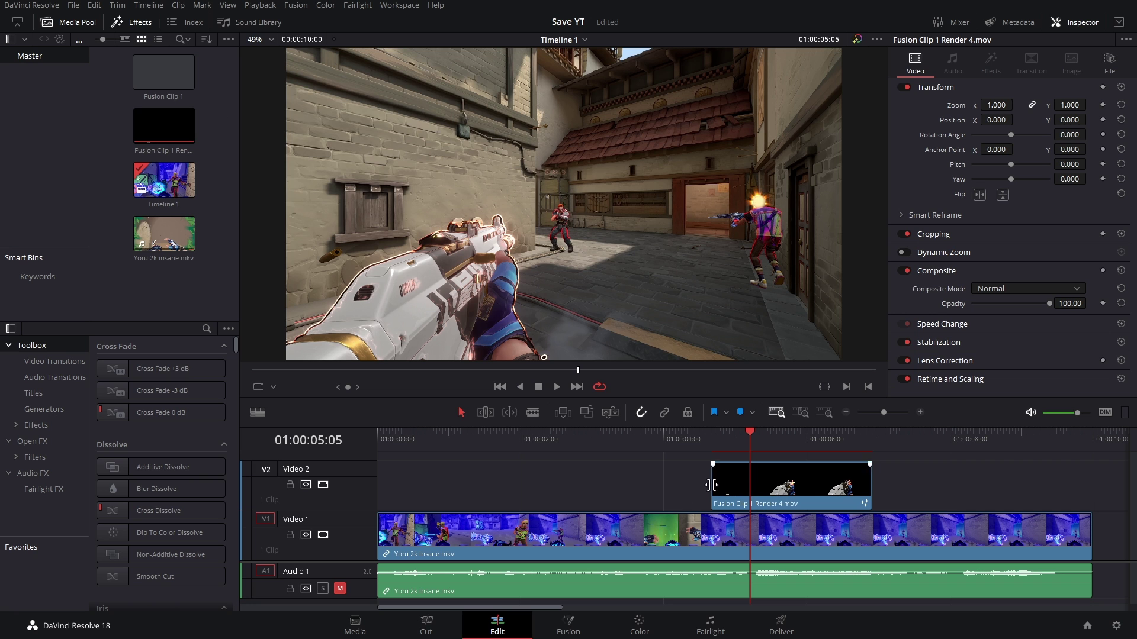
Step: Return to the Fusion page and open the Test2 macro for editing
click(578, 629)
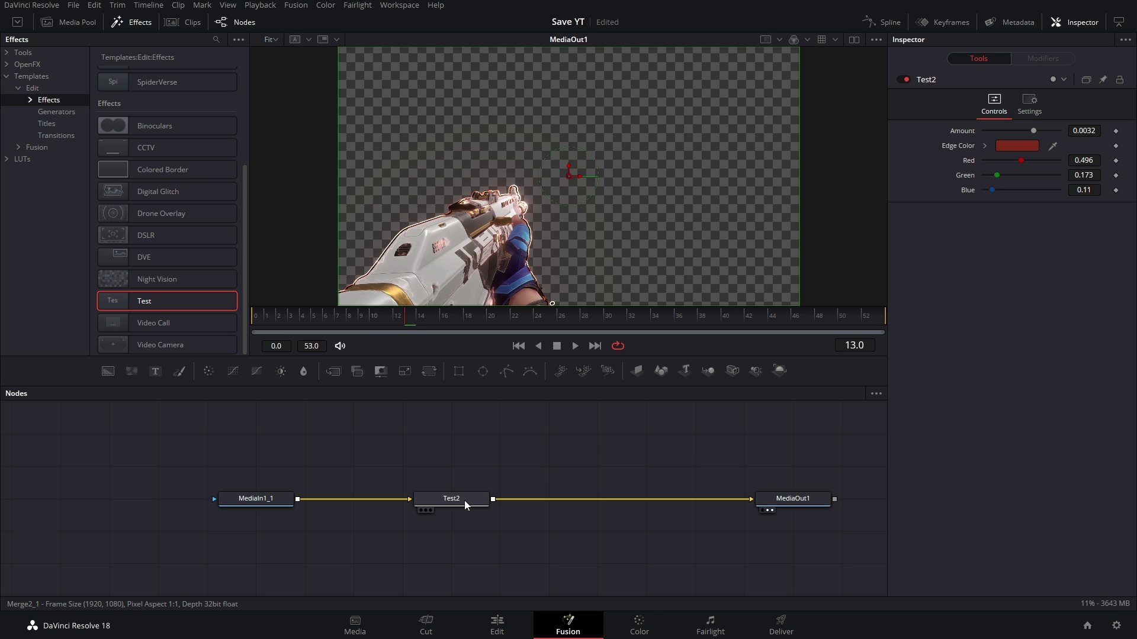
right_click(501, 500)
mouse_move(609, 517)
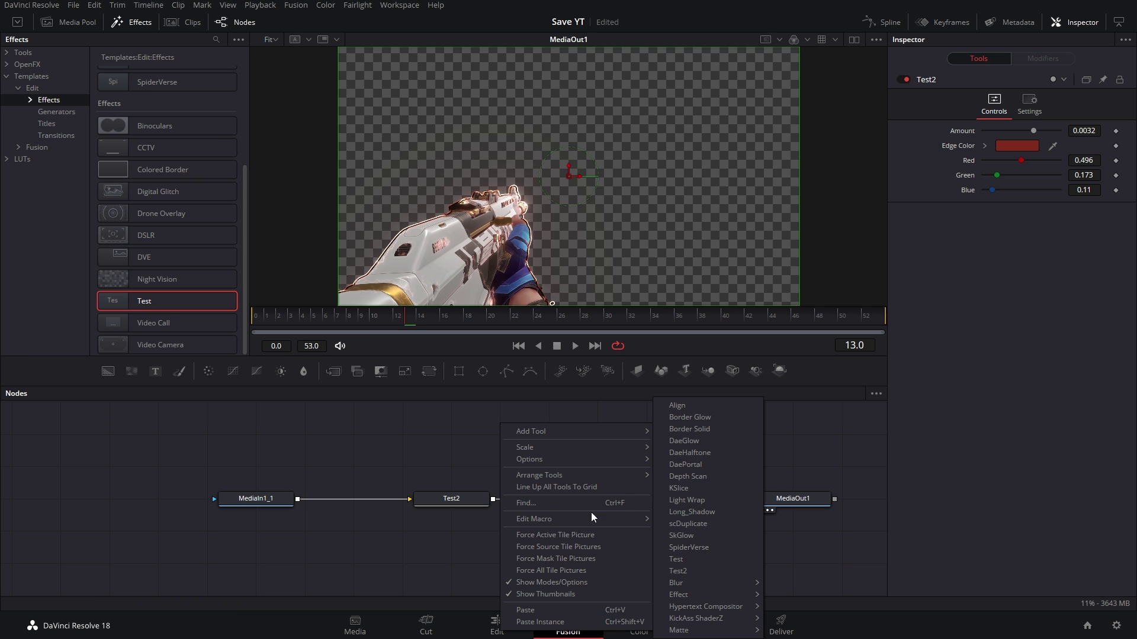
click(678, 571)
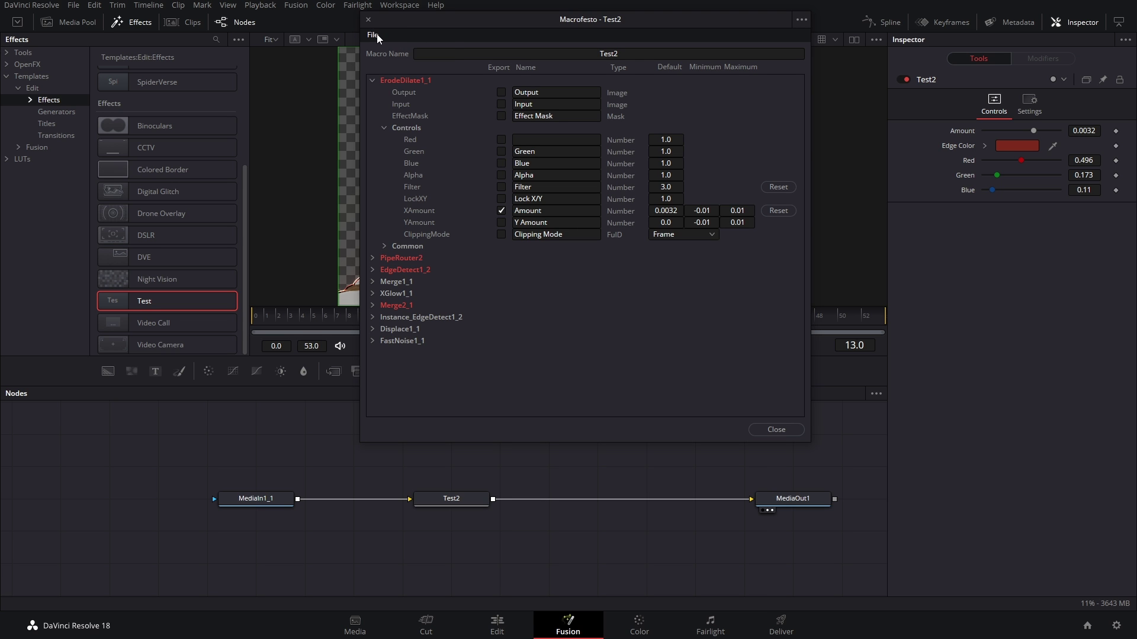
Step: Browse for macro files from the macro editor and copy Test2.setting in the Macros folder
click(374, 36)
click(390, 58)
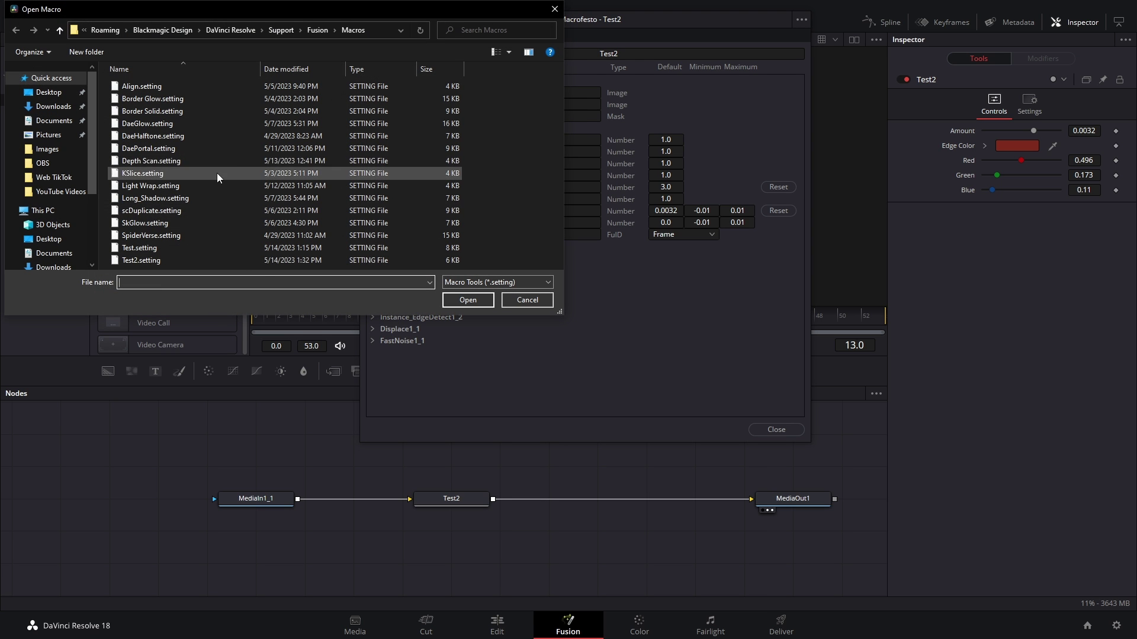
click(144, 262)
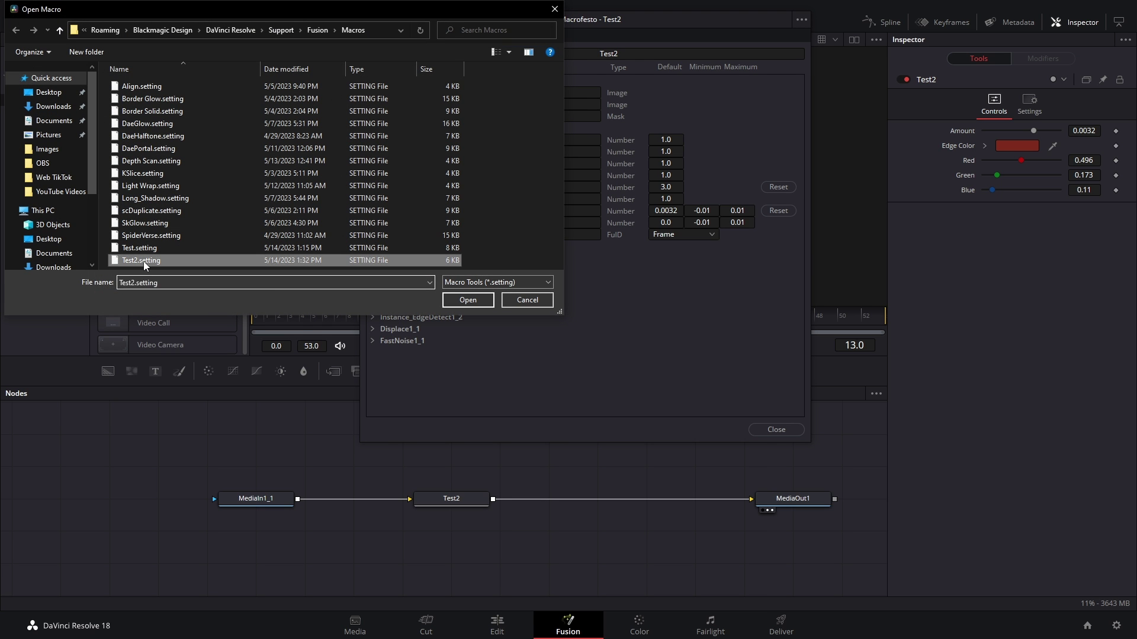
right_click(143, 261)
key(Escape)
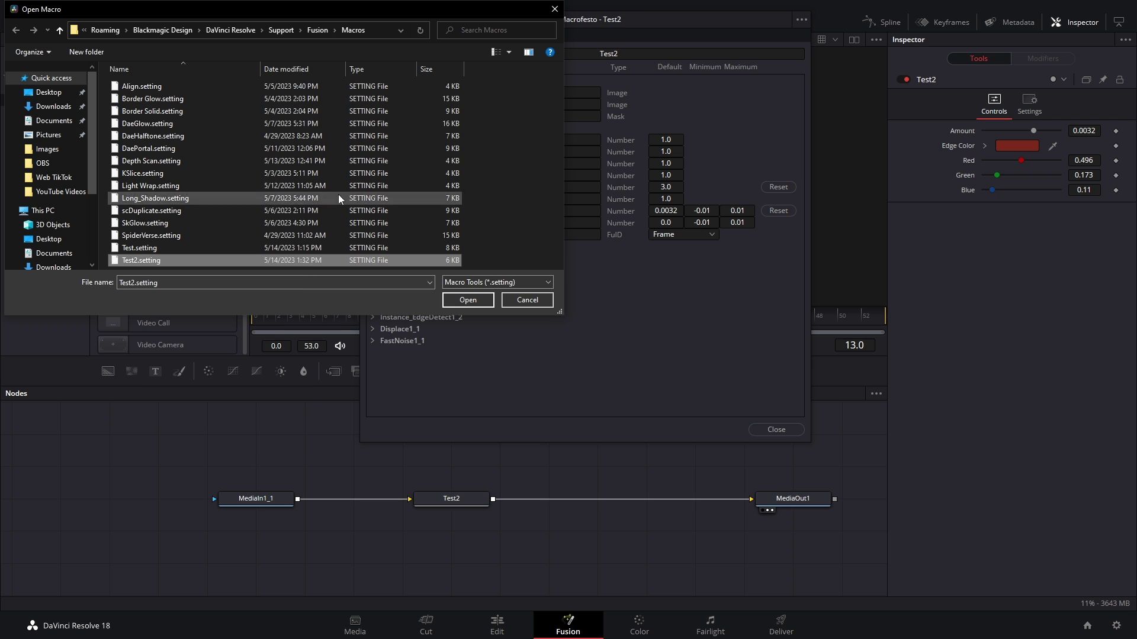
Step: Navigate the file browser to the Effects folder under Fusion > Templates > Edit
click(318, 30)
scroll(202, 212, down, 1)
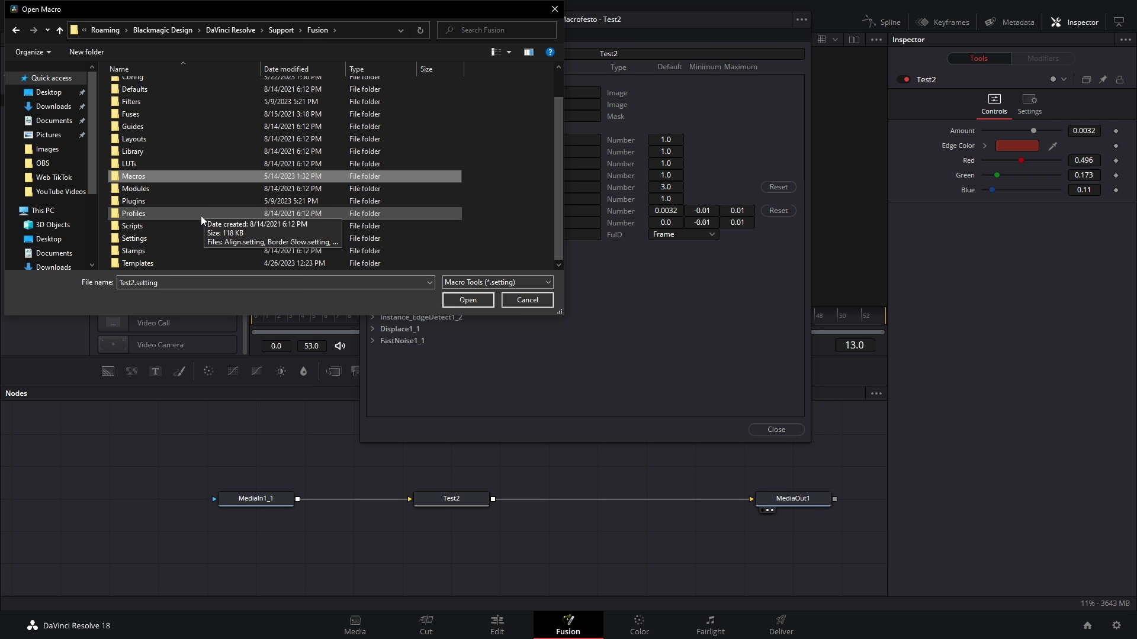
double_click(145, 261)
double_click(145, 88)
click(15, 30)
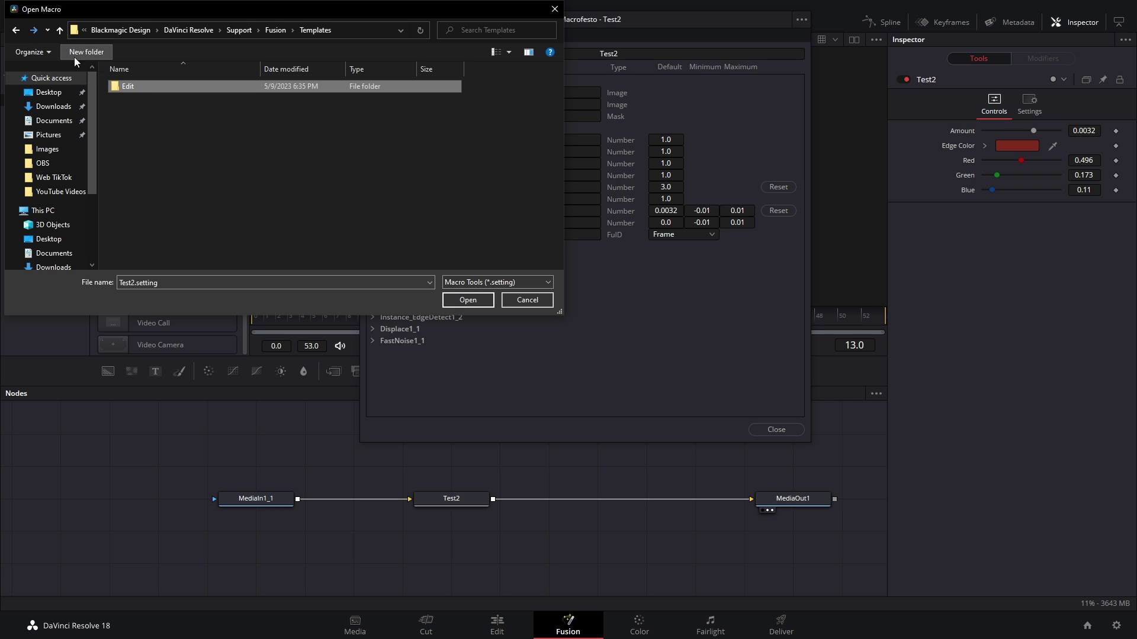
double_click(142, 88)
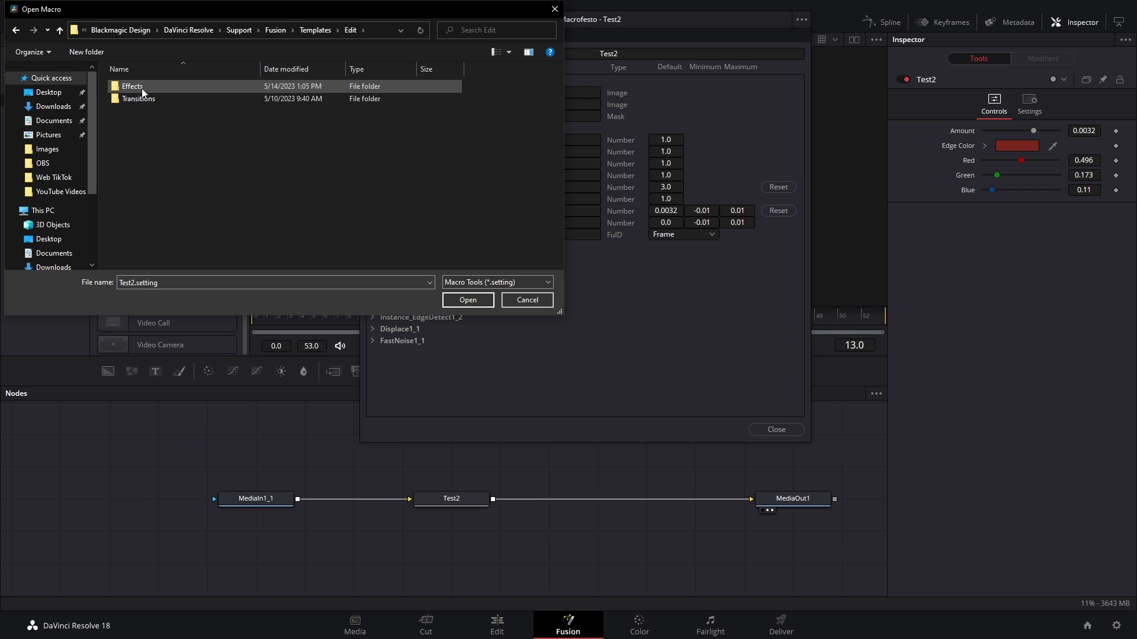
double_click(141, 87)
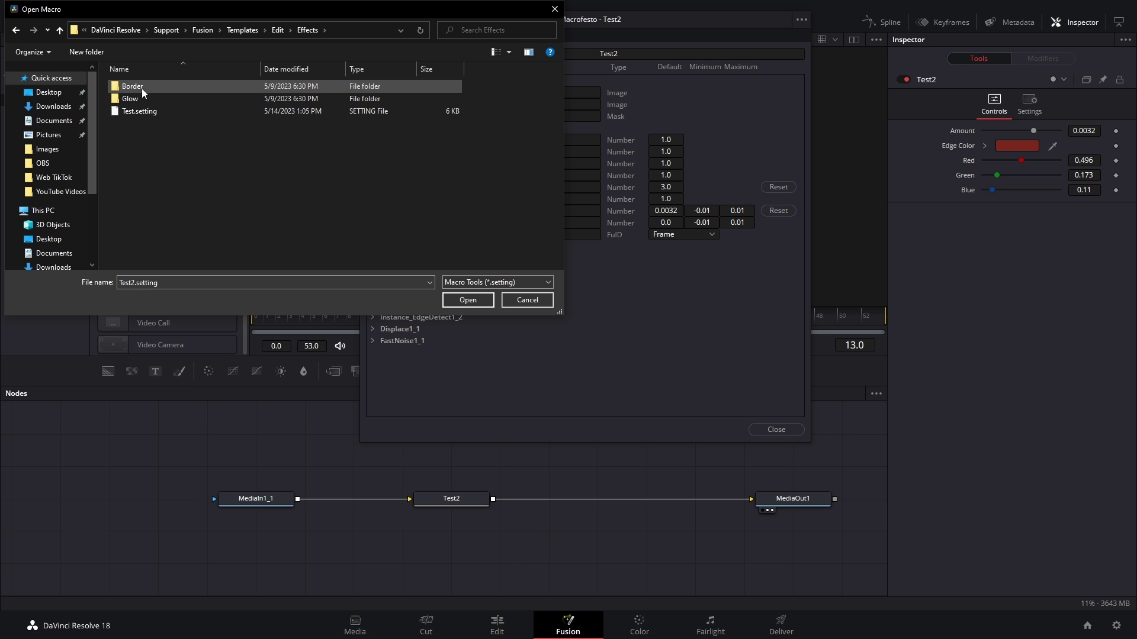
Step: Paste Test2.setting into the Effects folder, and close the file browser and the macro editor
right_click(334, 190)
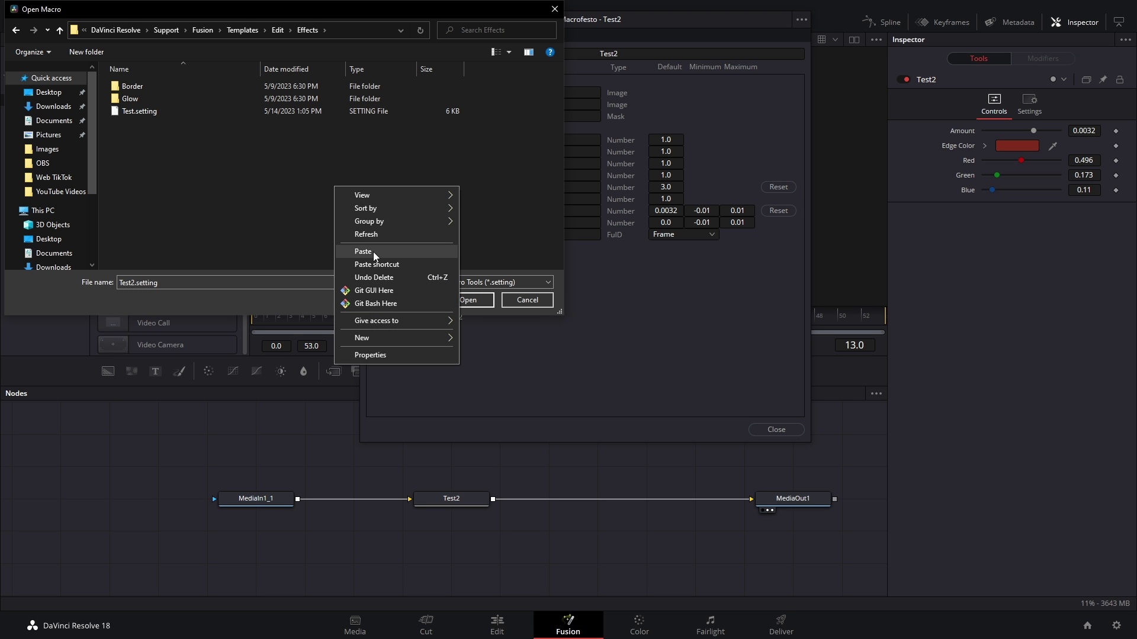
click(373, 257)
double_click(148, 123)
click(776, 430)
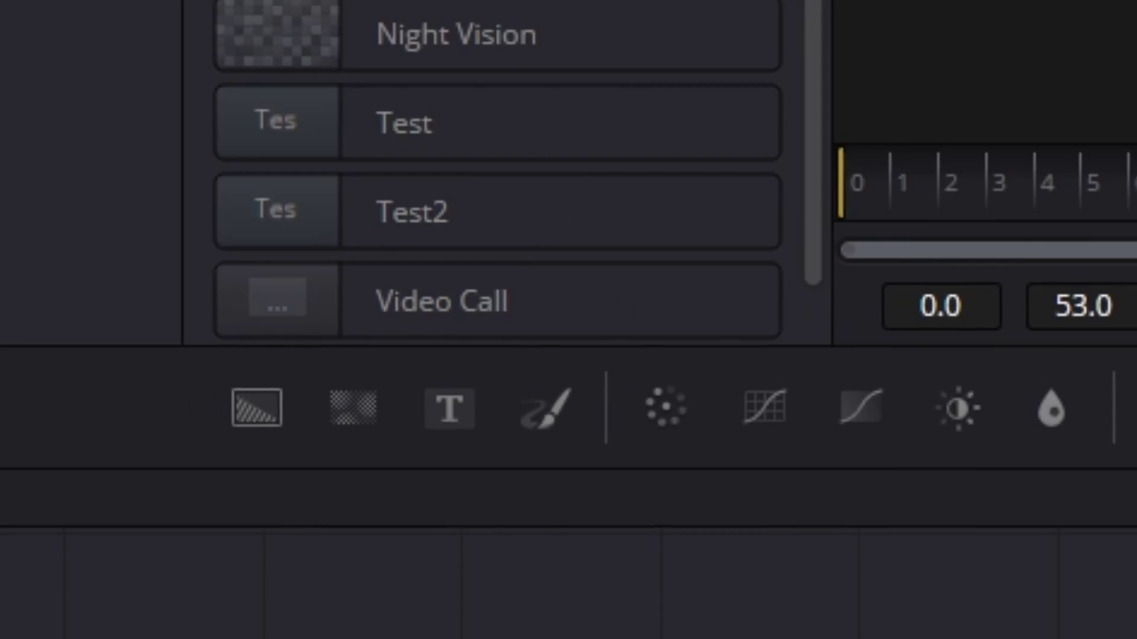
Step: On the Edit page, apply the Test2 effect to Fusion Clip 1 Render 4.mov on Video 2 and set its Red to 0.0
click(516, 630)
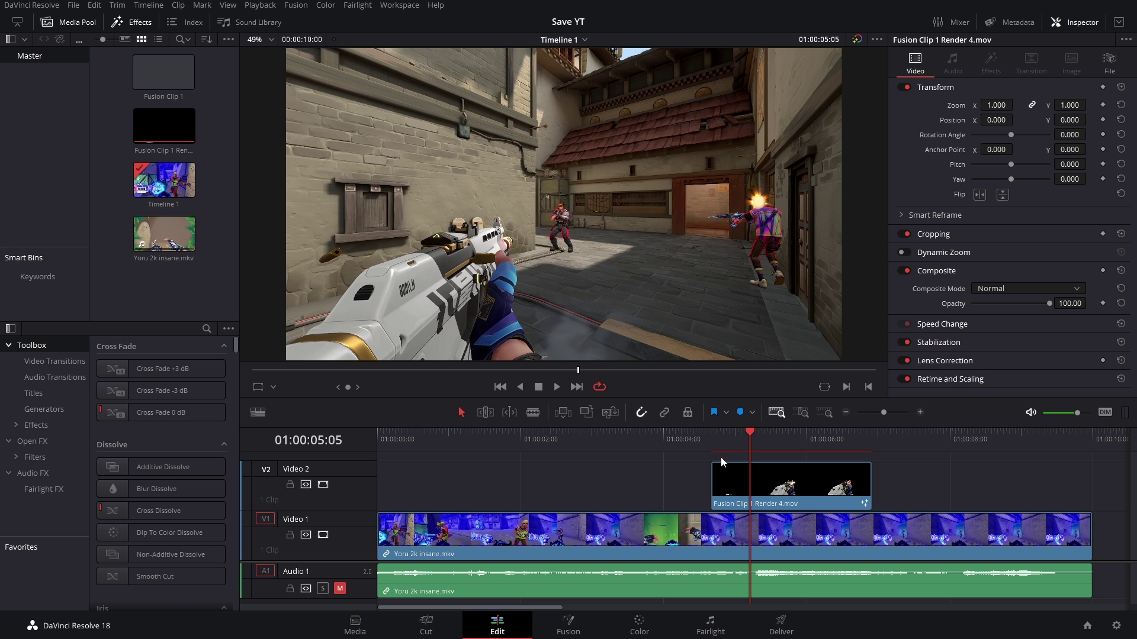
click(29, 426)
scroll(195, 487, down, 5)
scroll(188, 488, up, 2)
drag(144, 431, 791, 492)
click(991, 61)
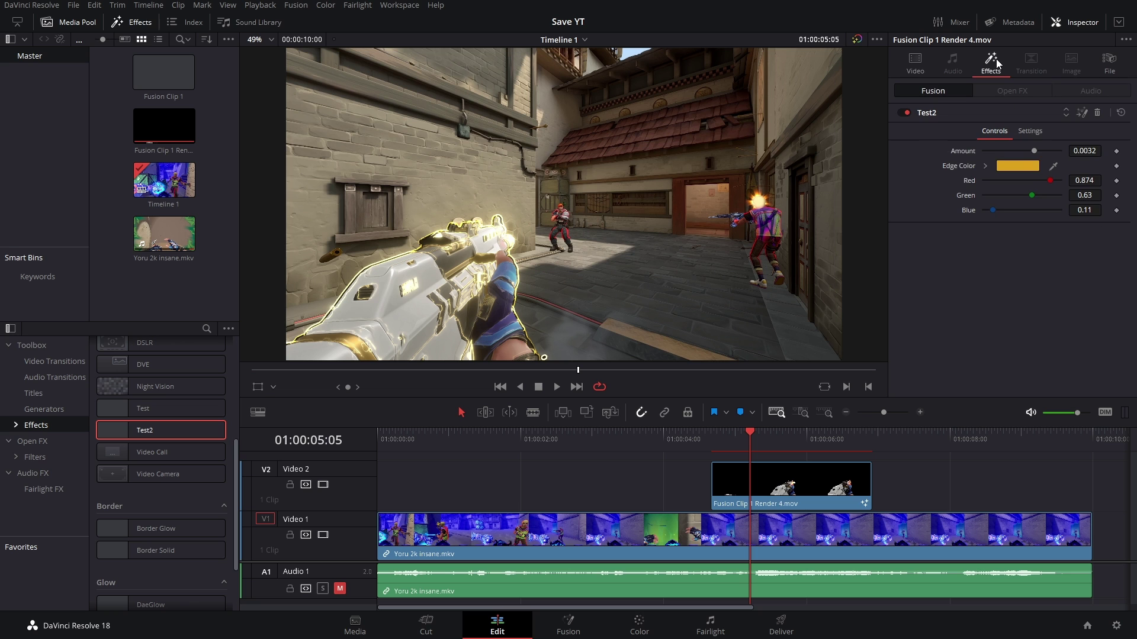
drag(1052, 184, 1041, 185)
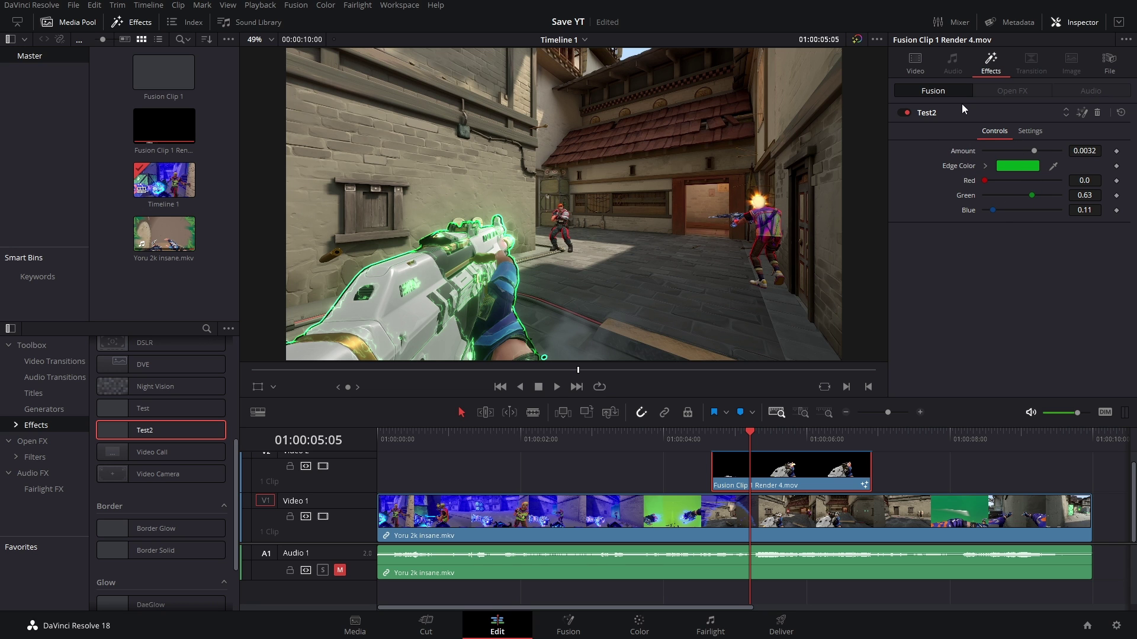
Step: Replace the Test2 effect on the Video 2 clip with the Test effect and open the clip's effect settings
click(1096, 115)
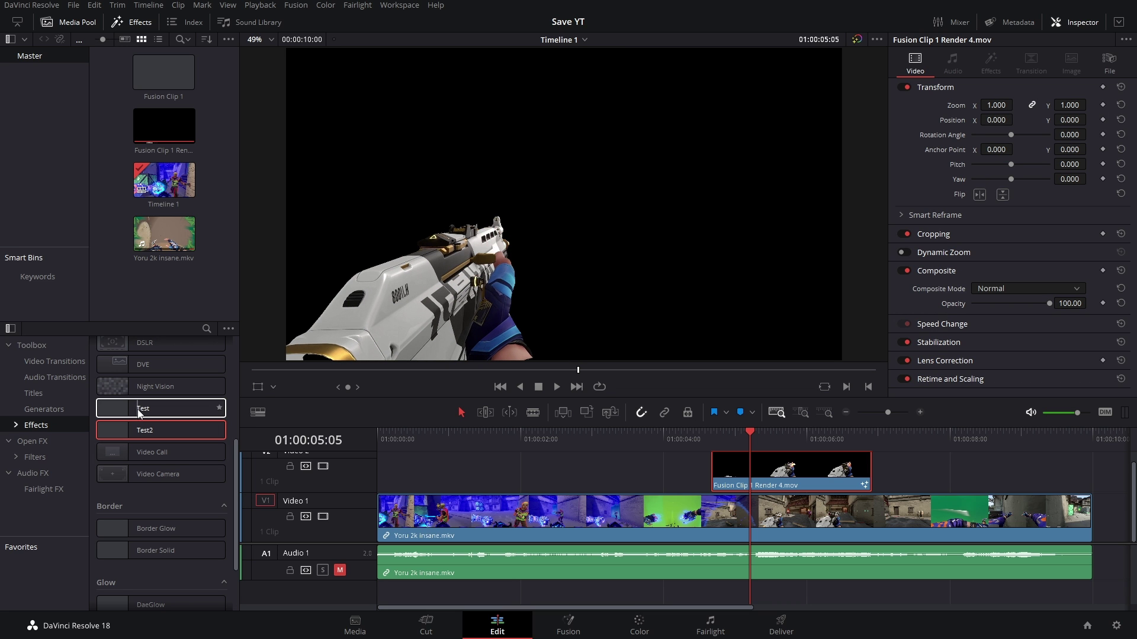
drag(135, 414, 740, 483)
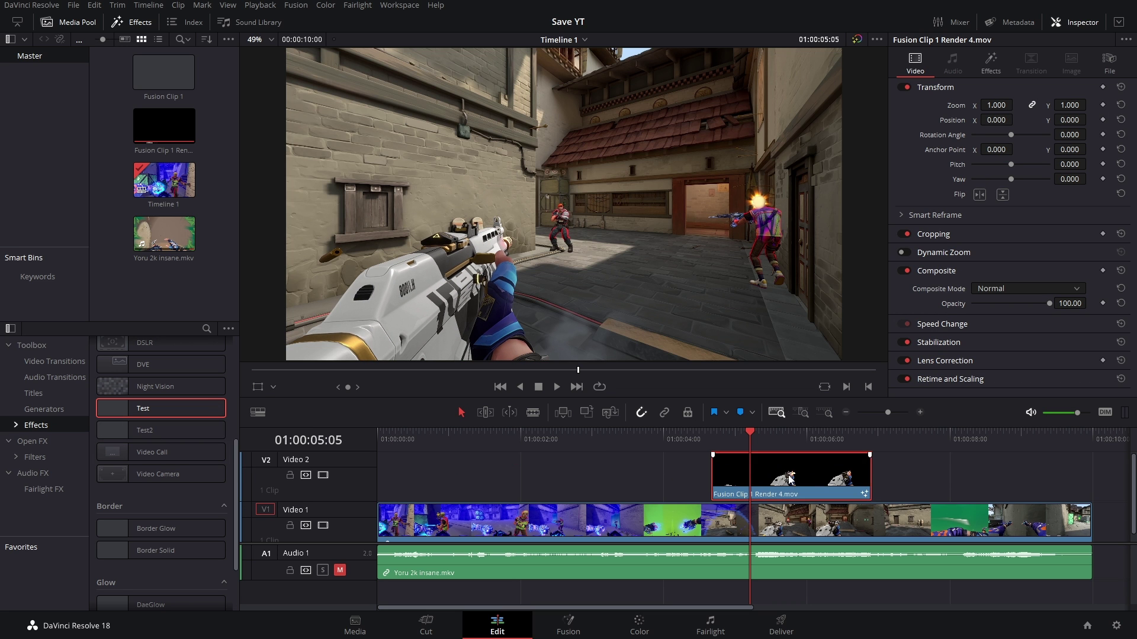
click(990, 66)
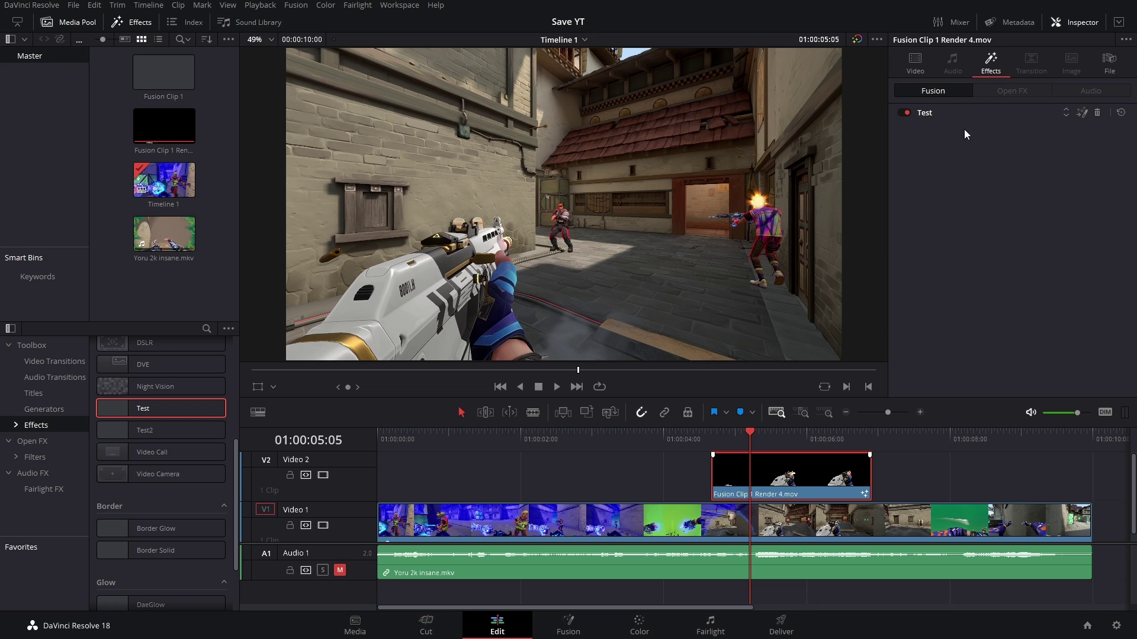